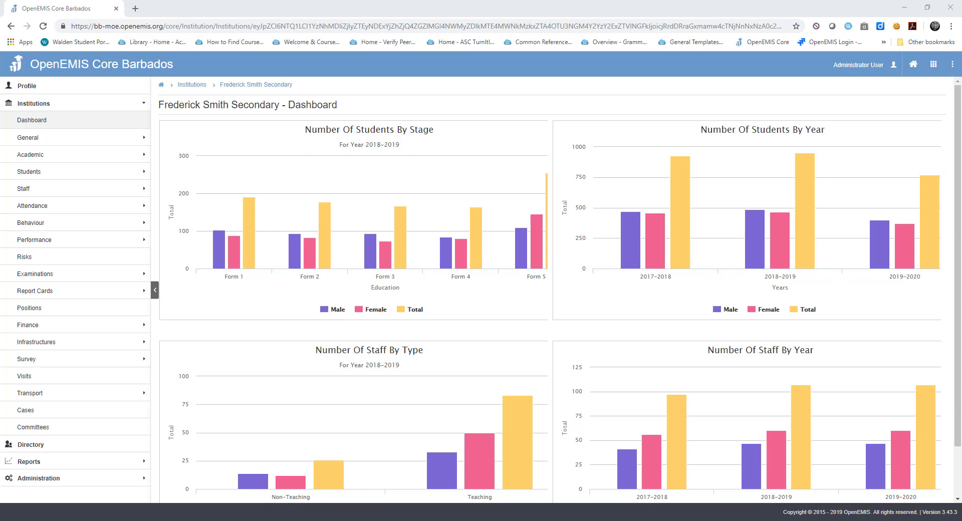
Step: Download the Import Student template for Frederick Smith Secondary as OpenEMIS_Core_Import_Student_Admissions_Template.xlsx and open it in Excel with editing enabled
left_click(55, 172)
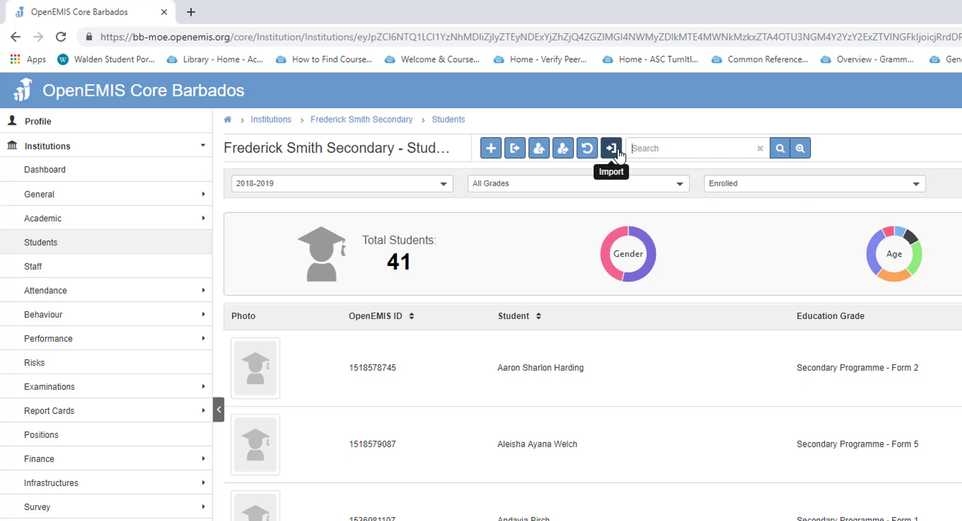
left_click(619, 153)
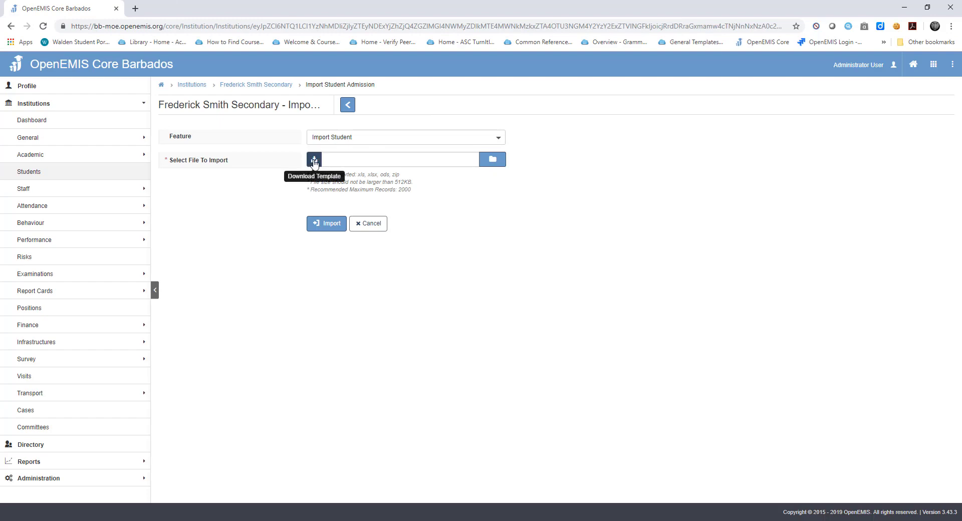
left_click(314, 160)
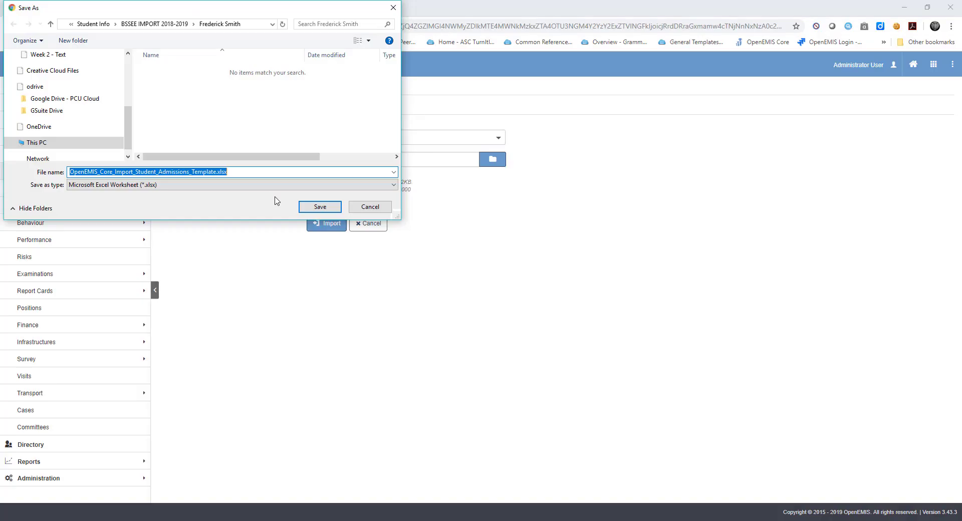
left_click(320, 207)
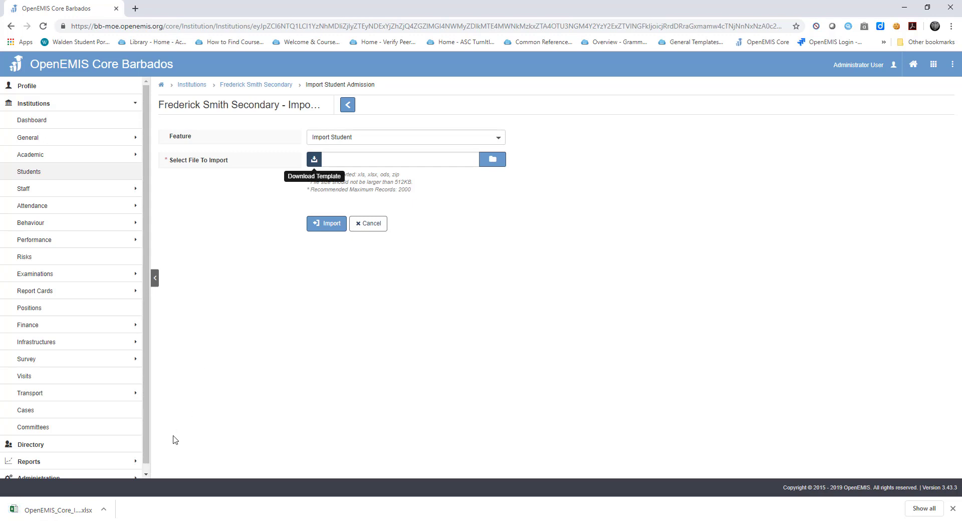
left_click(66, 511)
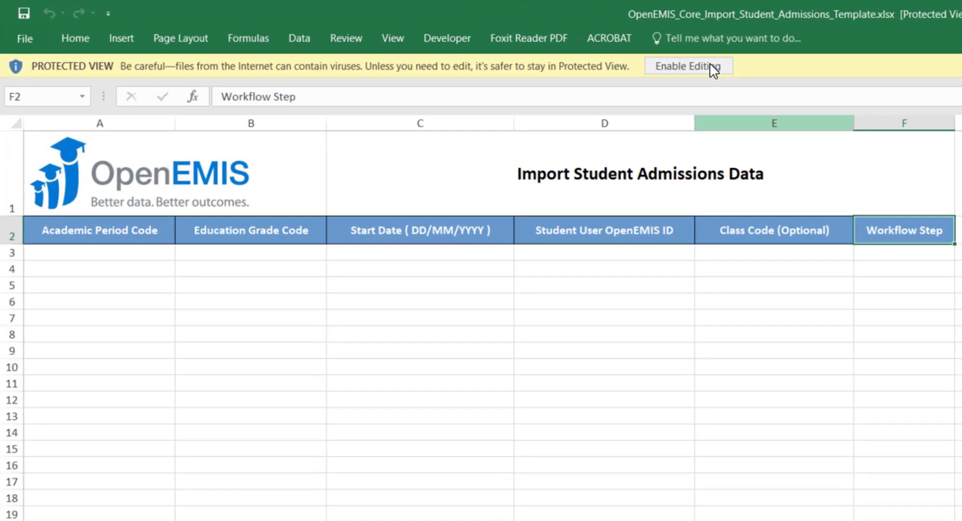
left_click(709, 66)
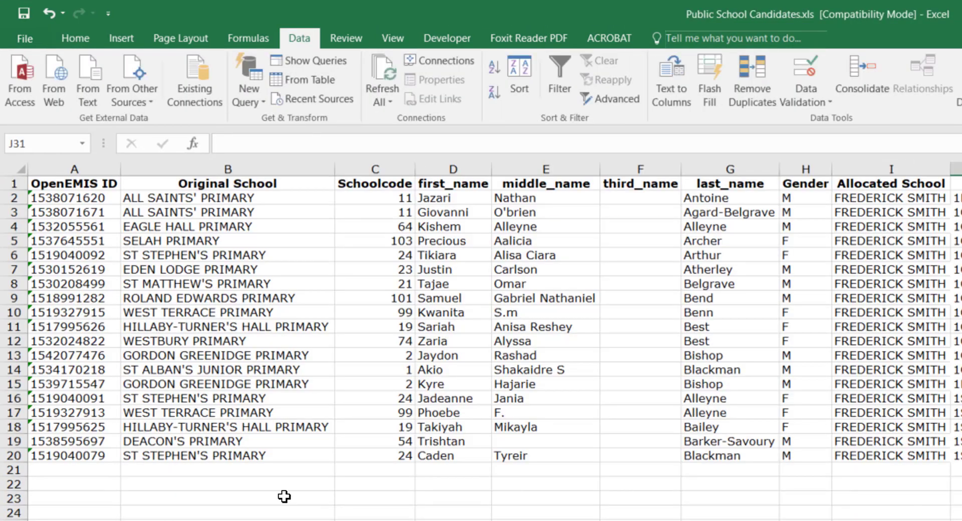
Step: Copy the OpenEMIS IDs in A2:A20 of Public School Candidates.xls into the template's Student User OpenEMIS ID column, starting at D3
left_click(279, 484)
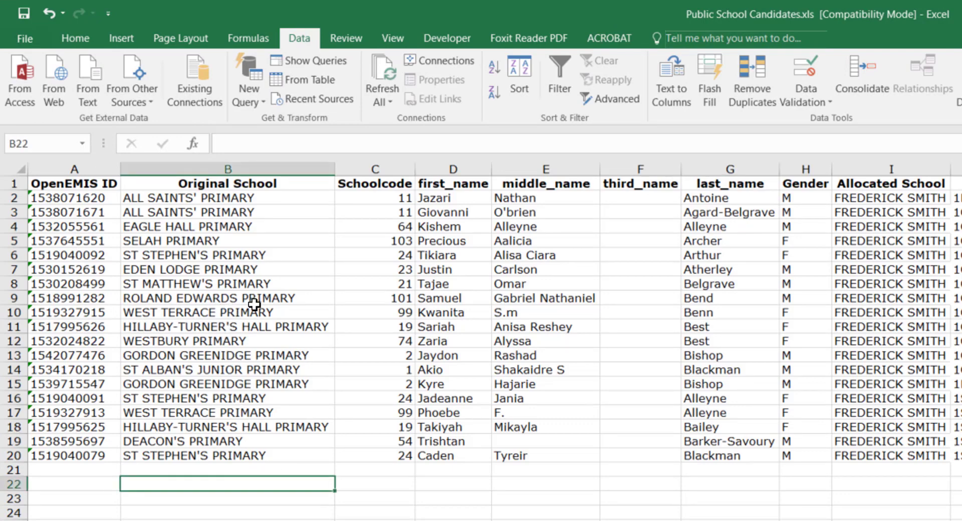
left_click_drag(100, 199, 100, 455)
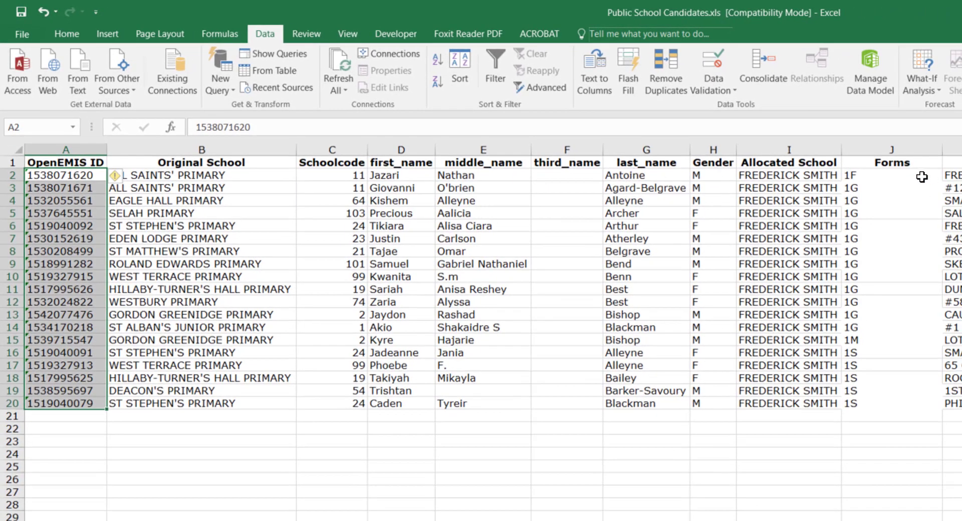
left_click(905, 177)
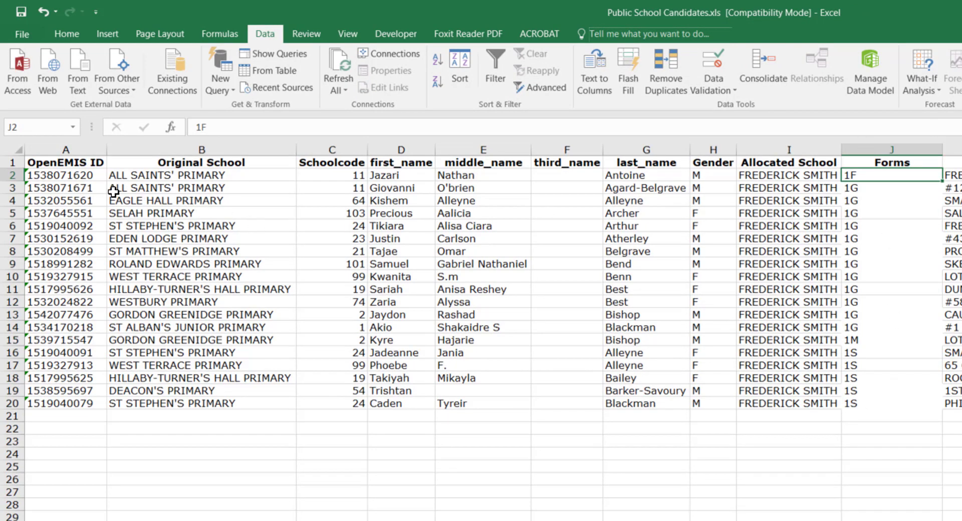
left_click_drag(76, 176, 74, 404)
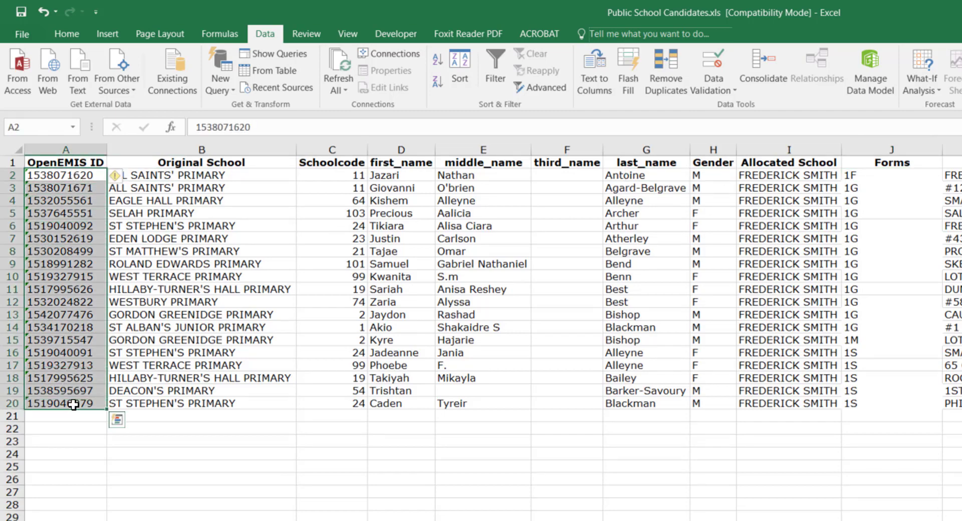
key("ctrl+c")
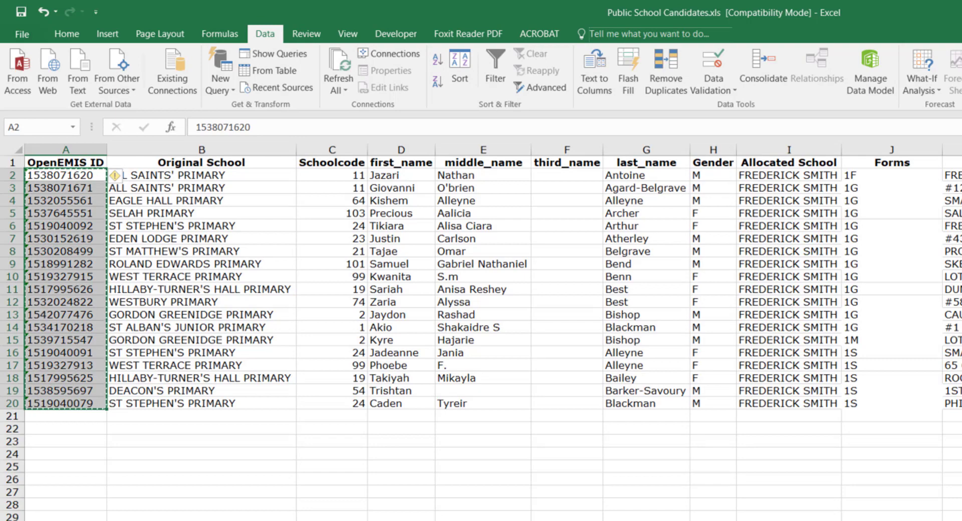
key("alt+Tab")
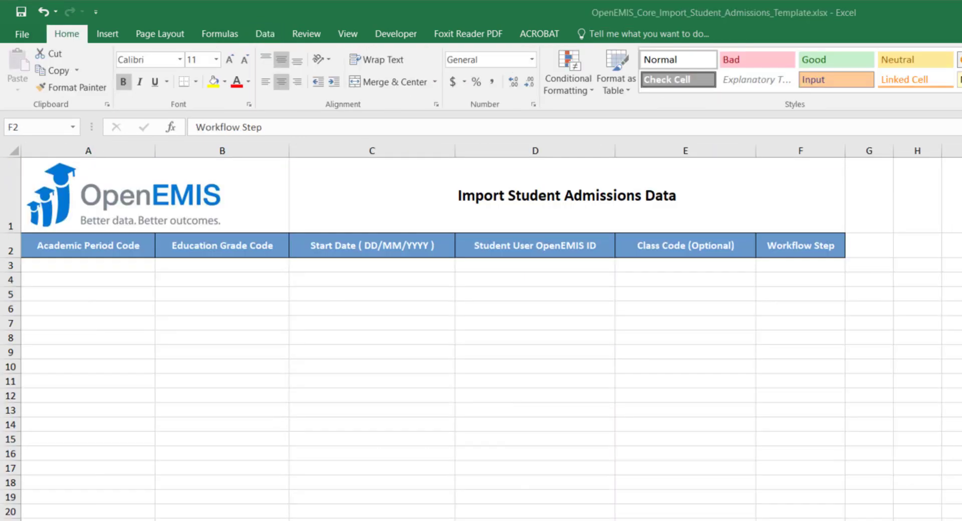
left_click(546, 265)
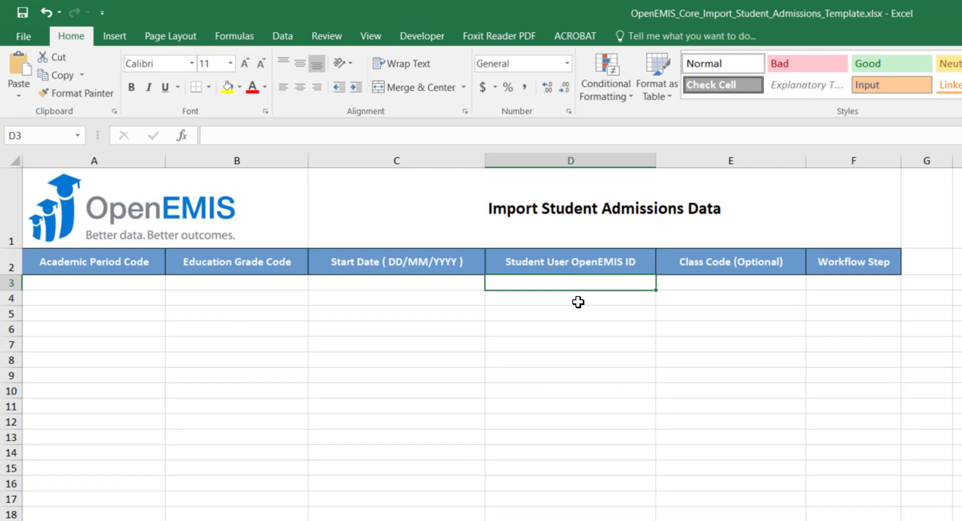
key("ctrl+v")
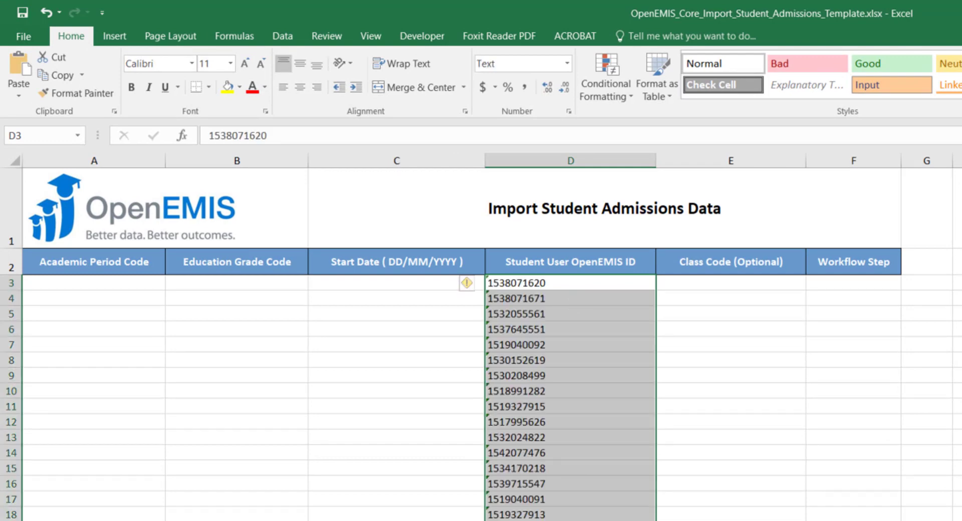
Step: Copy the candidates' first to last name columns, D2:G20 in Public School Candidates.xls, into the template starting at G3
key("alt+Tab")
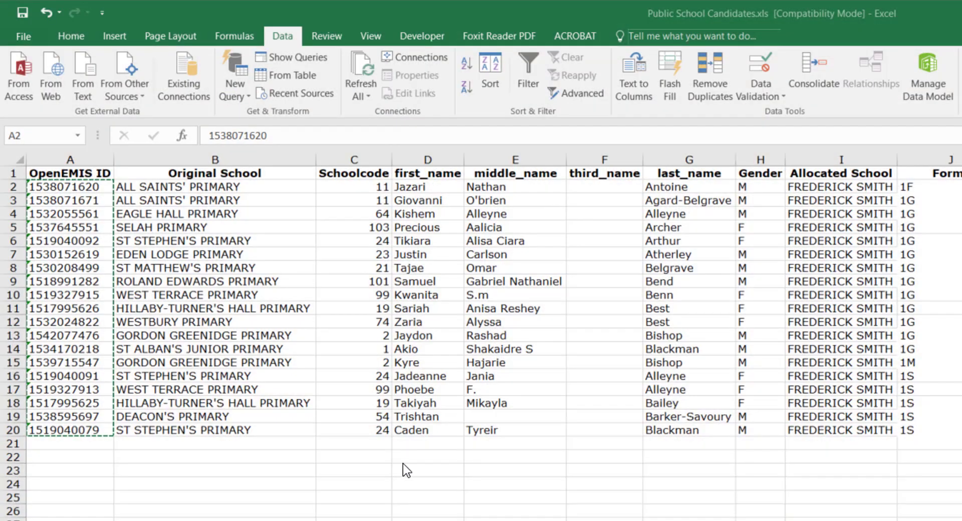
left_click_drag(442, 194, 676, 430)
key("ctrl+c")
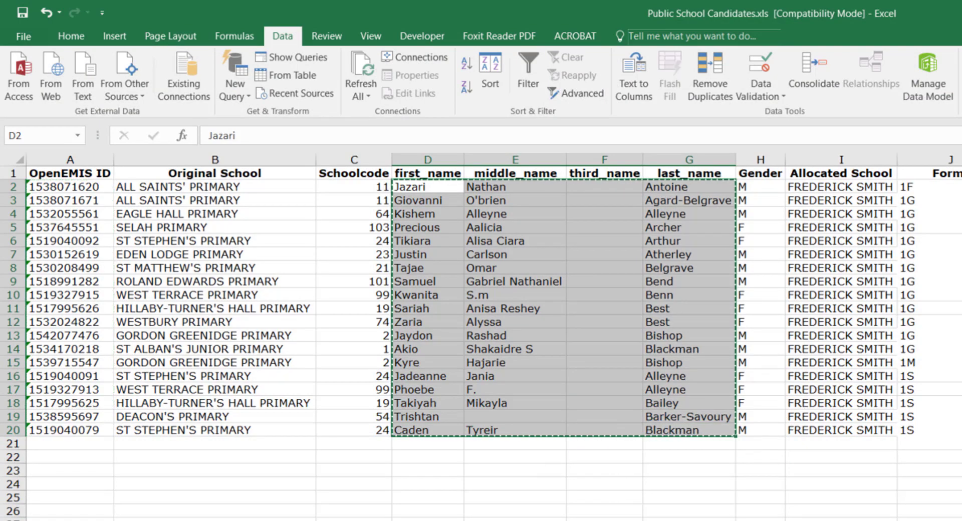
key("alt+Tab")
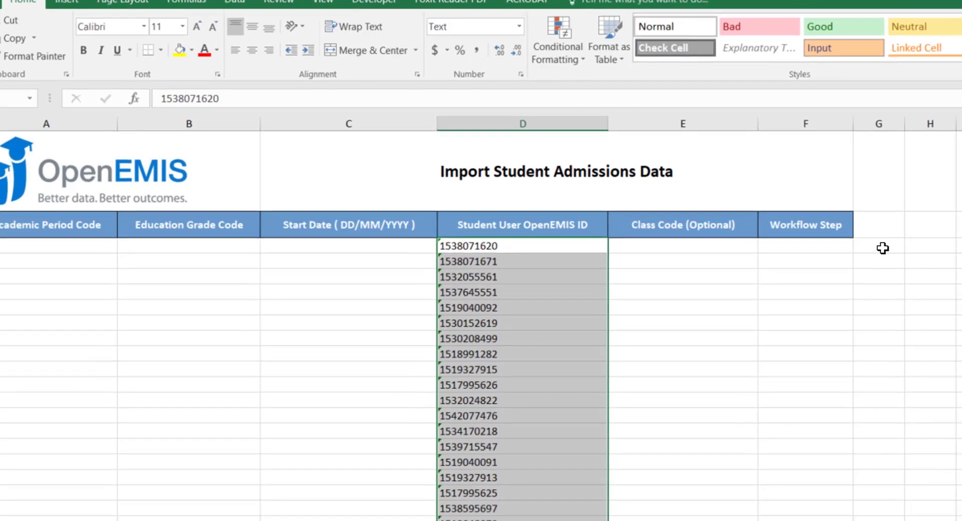
left_click(882, 248)
key("ctrl+v")
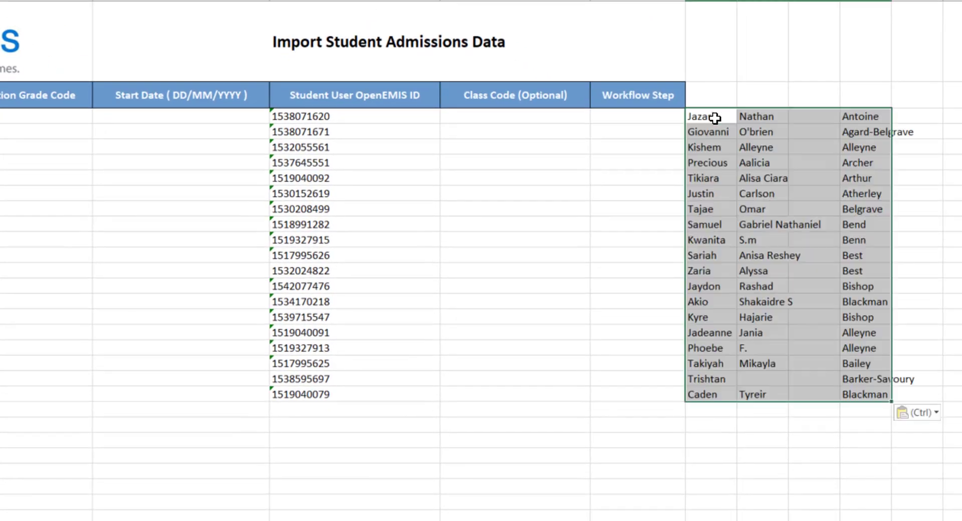
left_click(664, 199)
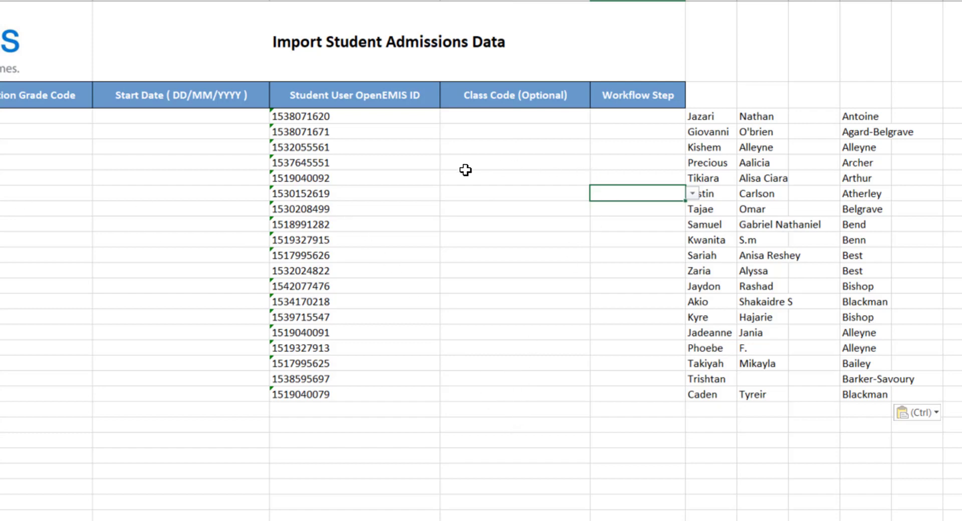
Step: Switch to OpenEMIS Core and open the school's academic Classes list
left_click(499, 118)
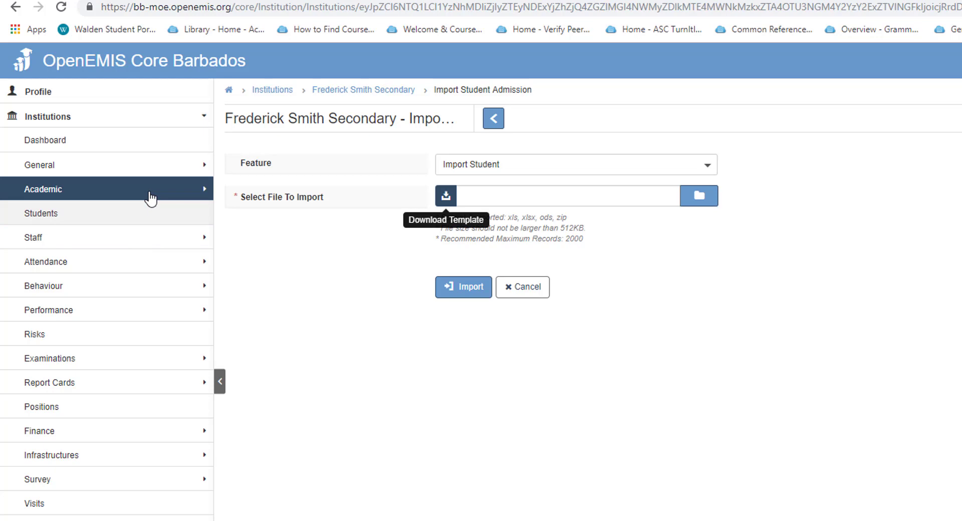
left_click(150, 196)
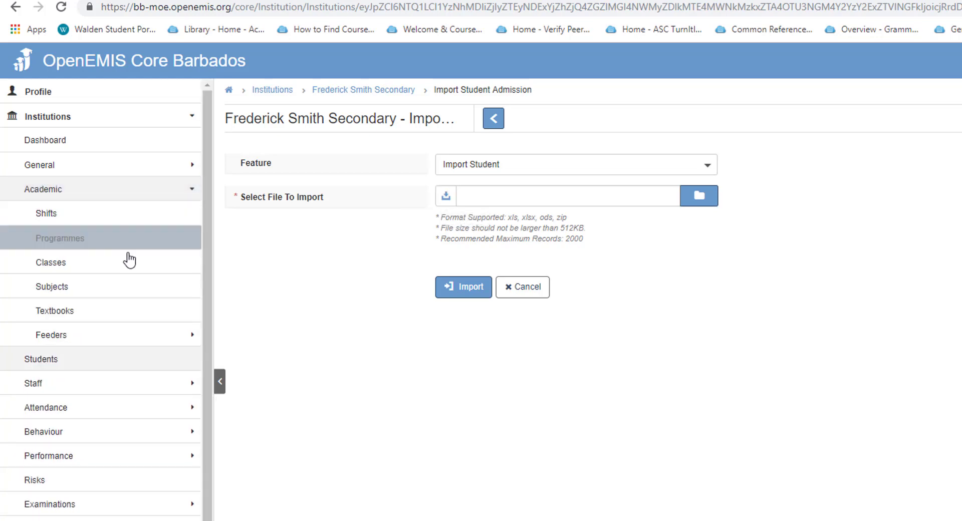
left_click(103, 263)
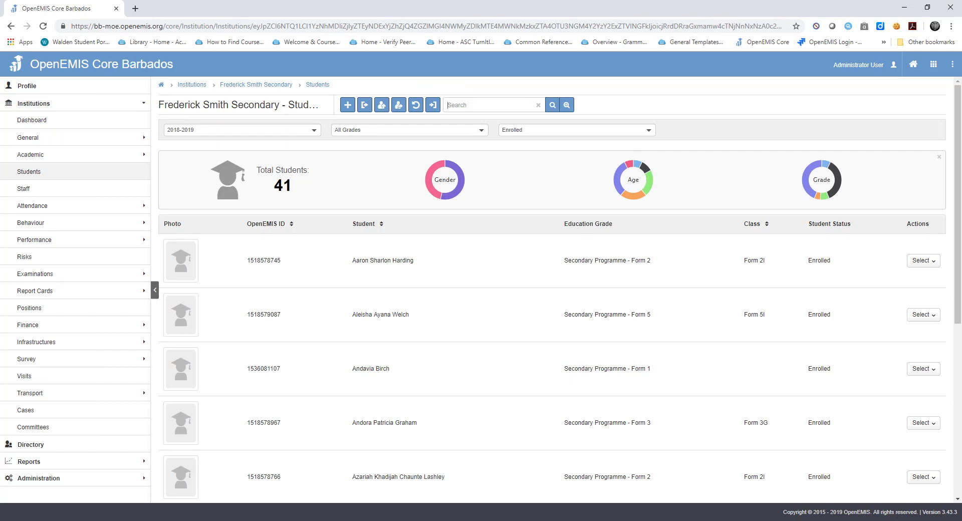
Step: Copy the Forms values in J2:J20 of Public School Candidates.xls into the template starting at K3, and widen the template's column J
left_click(170, 483)
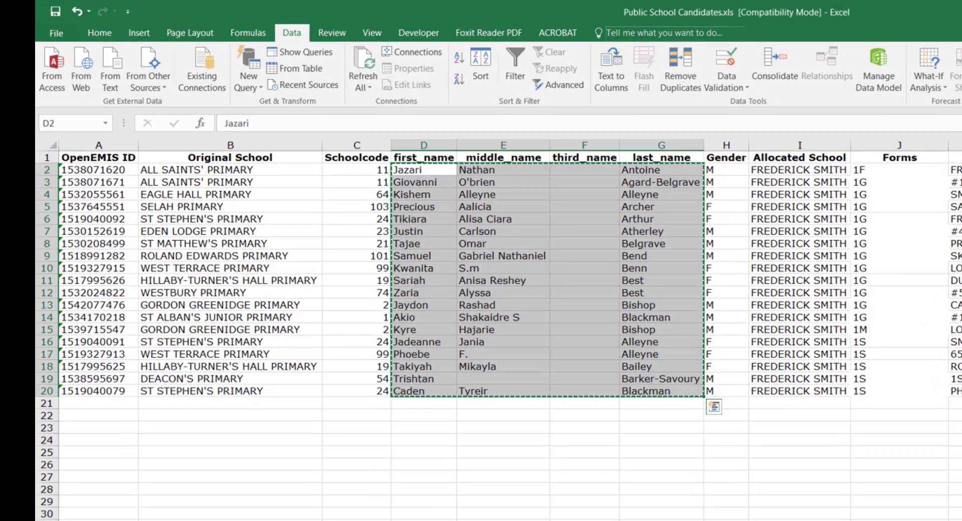
left_click(504, 465)
left_click_drag(885, 172, 900, 388)
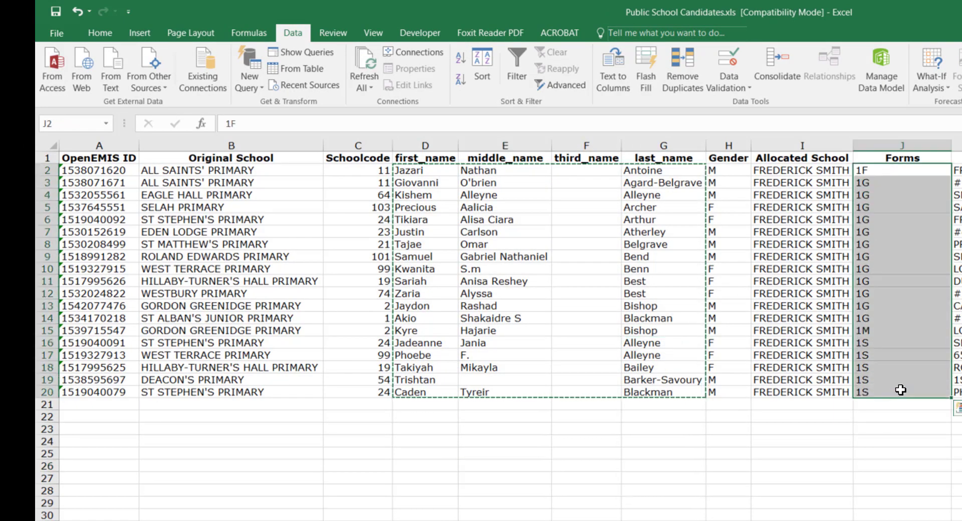
key("ctrl+c")
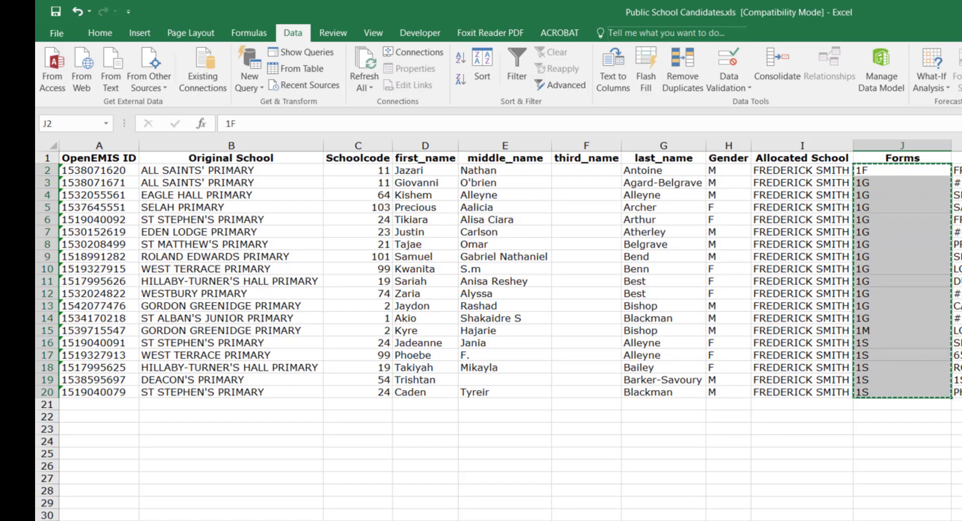
key("alt+Tab")
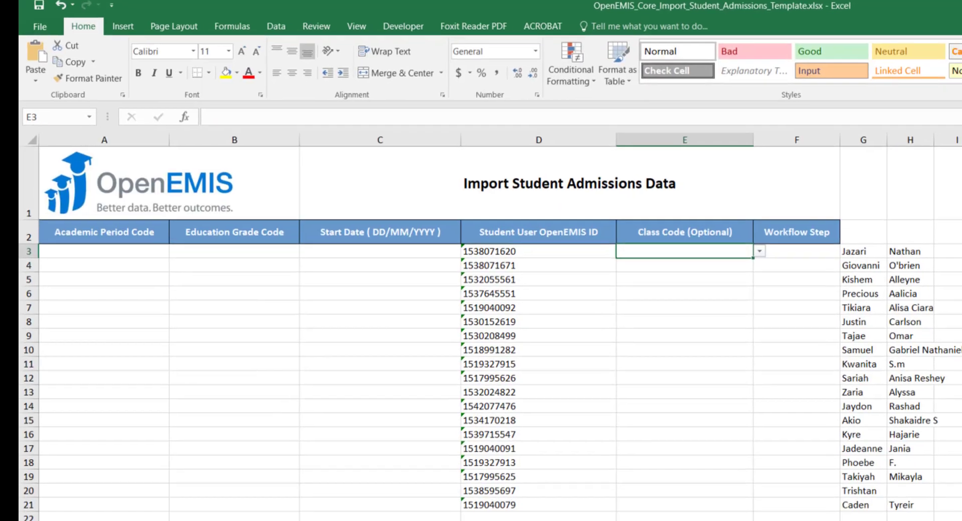
left_click(846, 162)
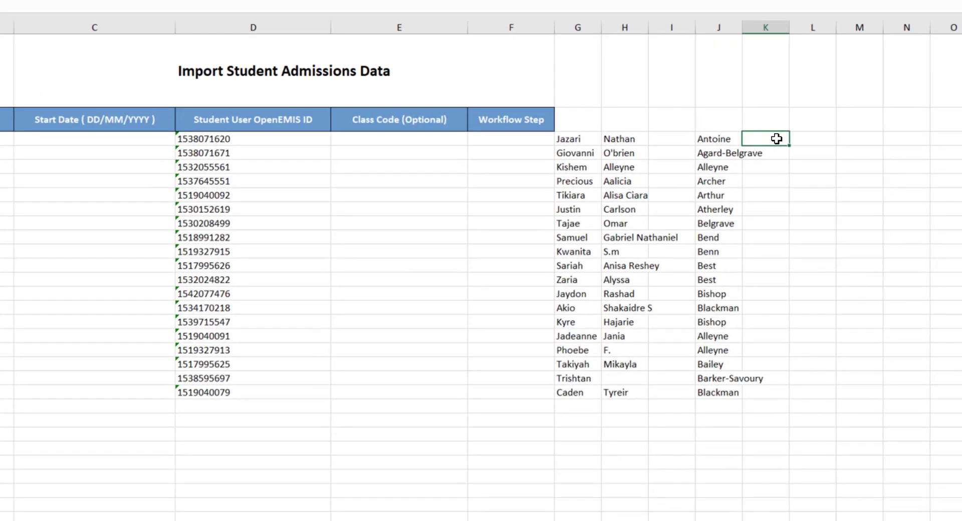
key("ctrl+v")
left_click_drag(742, 27, 803, 28)
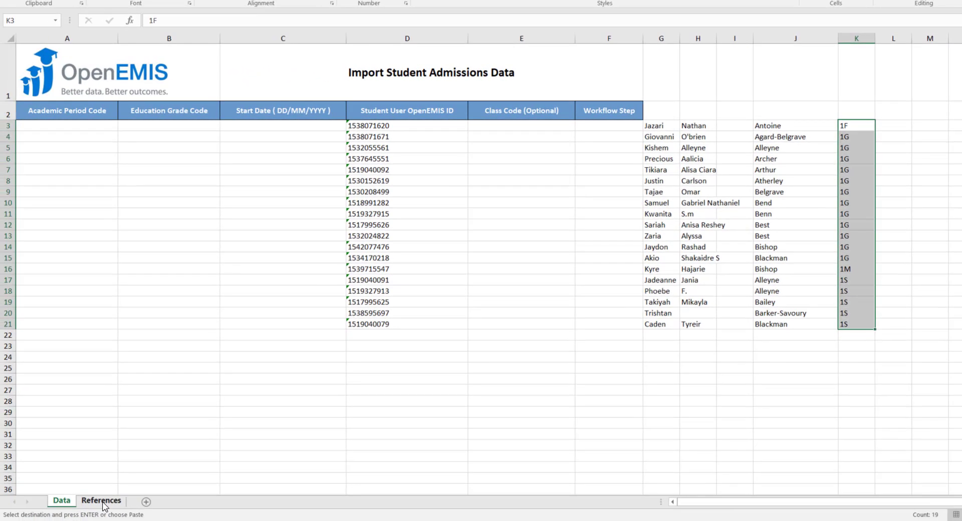
Step: Look up the Form 1F class code on the References sheet and set the Class Code in E3 to 3535
left_click(101, 500)
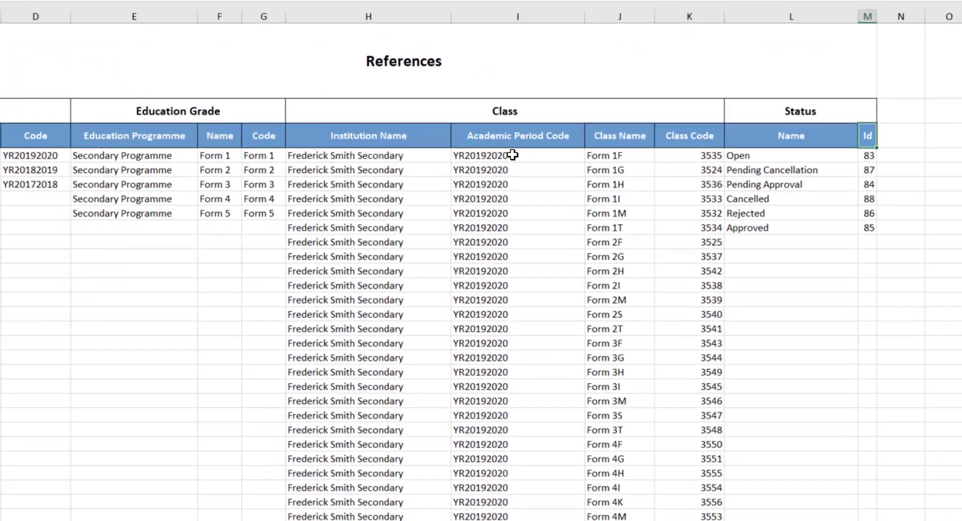
left_click_drag(561, 144, 689, 203)
mouse_move(667, 269)
left_mouse_down()
mouse_move(669, 296)
mouse_move(668, 266)
left_mouse_up()
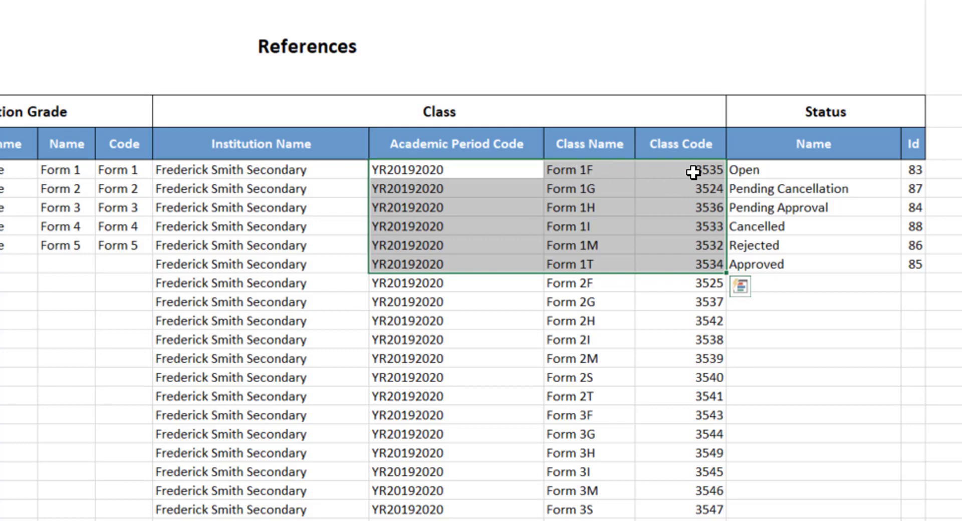
key("Escape")
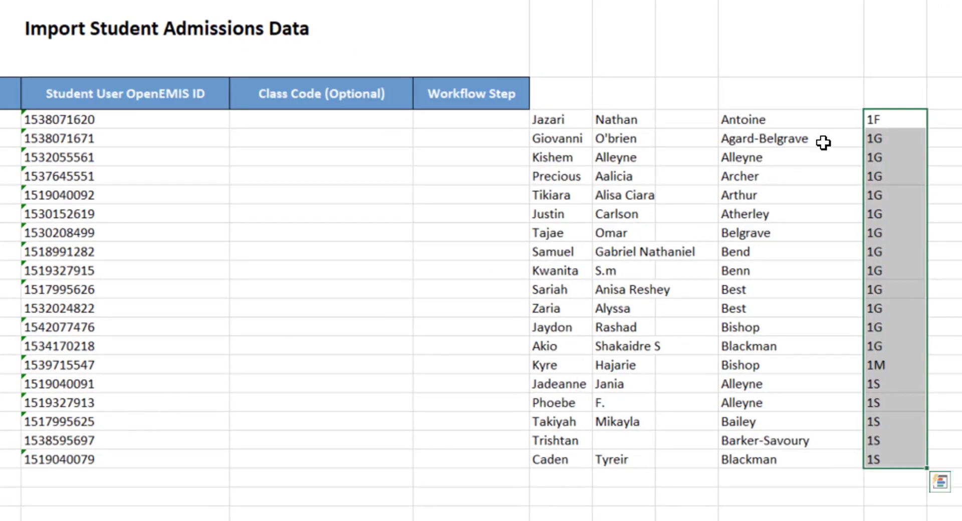
left_click(408, 120)
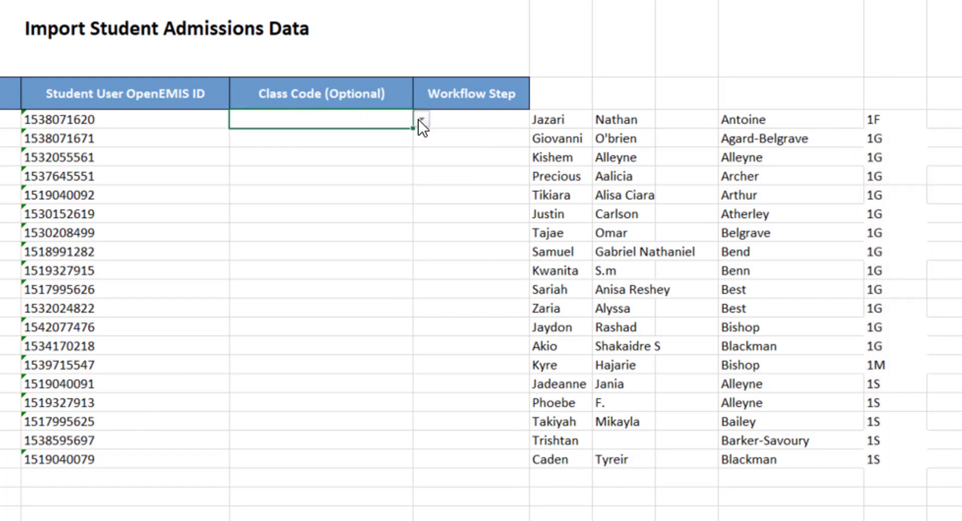
left_click(421, 119)
left_click(382, 133)
Step: Look up the Form 1G class code on the References sheet and set the Class Code in E4 to 3524
left_click_drag(889, 140, 905, 345)
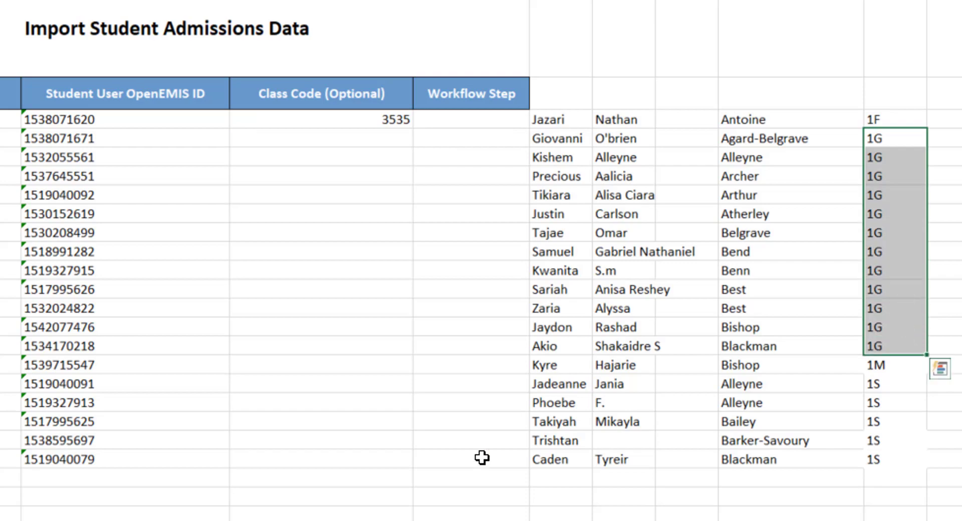
key("ctrl+Page_Down")
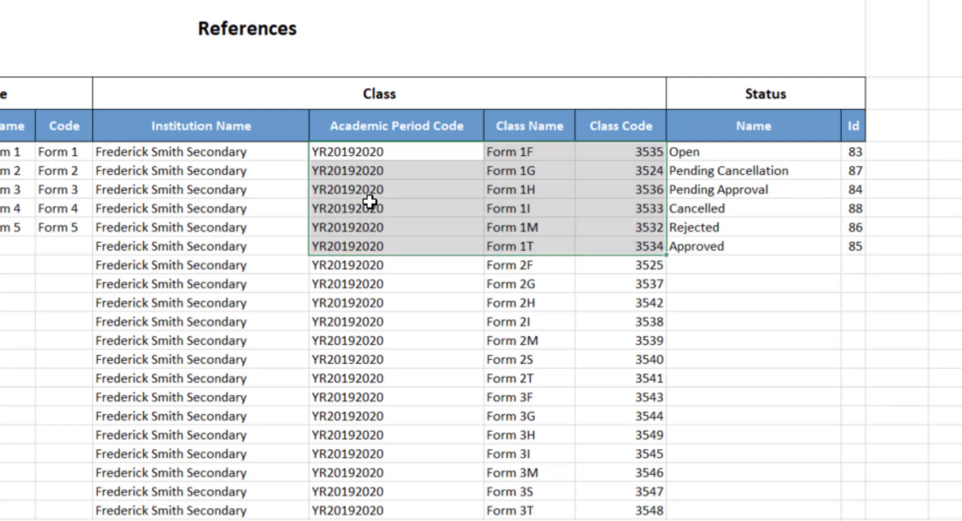
key("ctrl+Page_Up")
left_click(401, 139)
left_click(421, 138)
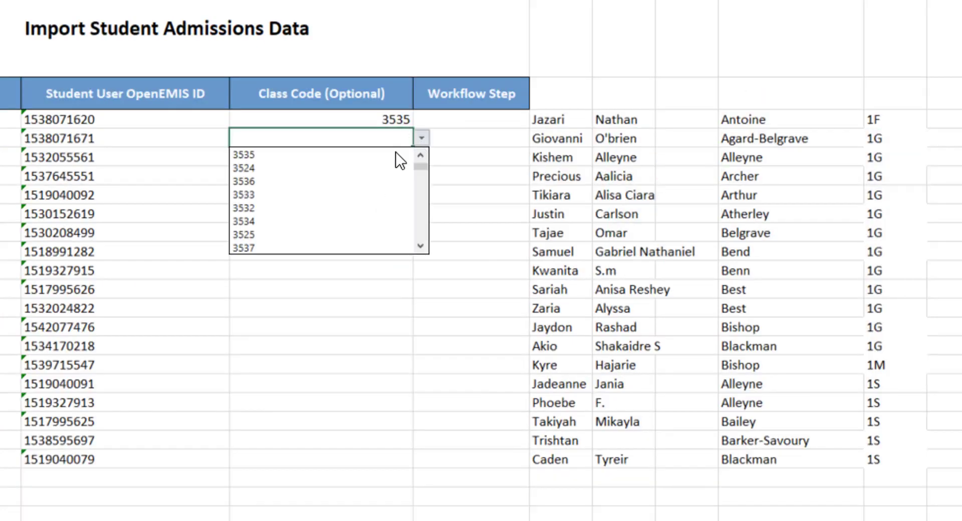
left_click(349, 171)
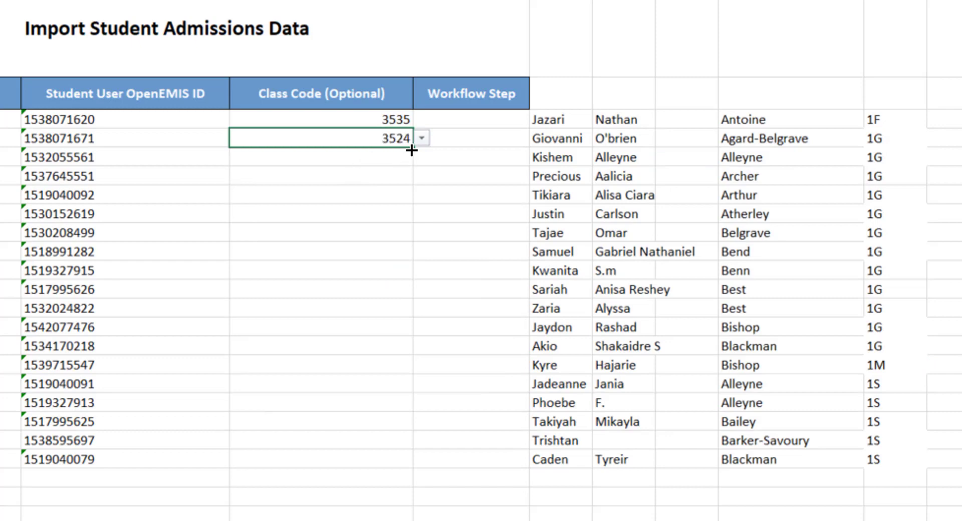
Step: Copy class code 3524 from E4 to the remaining 1G candidates in E5:E15
key("ctrl+c")
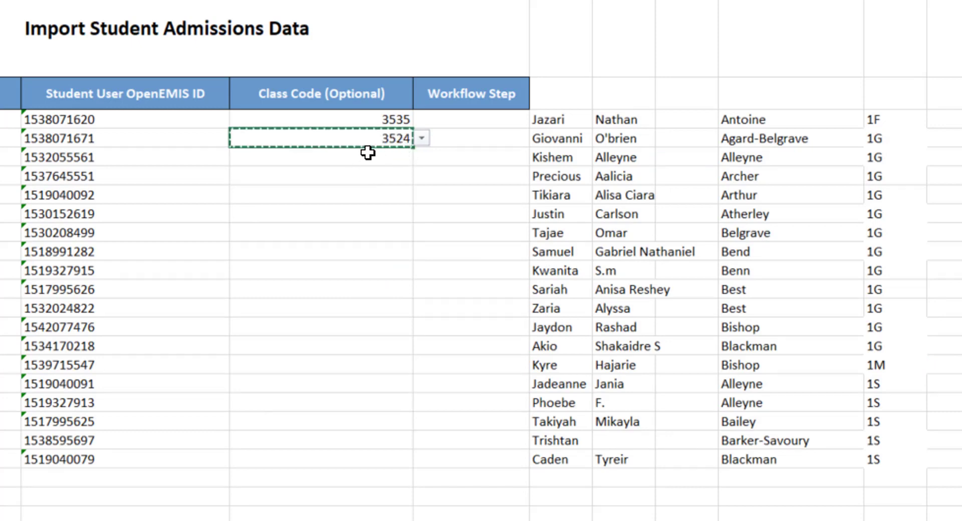
left_click_drag(370, 158, 369, 340)
key("ctrl+v")
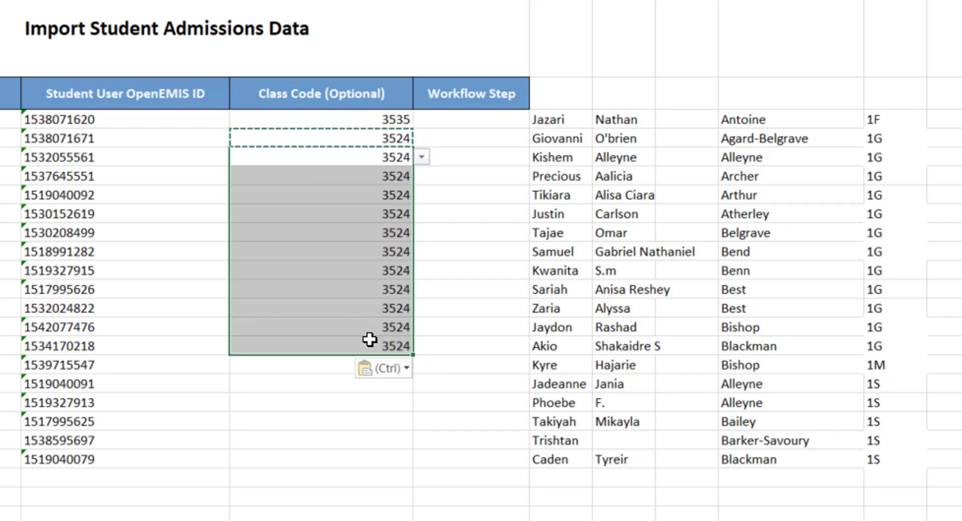
Step: Look up the Form 1M class code on the References sheet and set the 1M candidate's Class Code in E16 to 3532
left_click(321, 373)
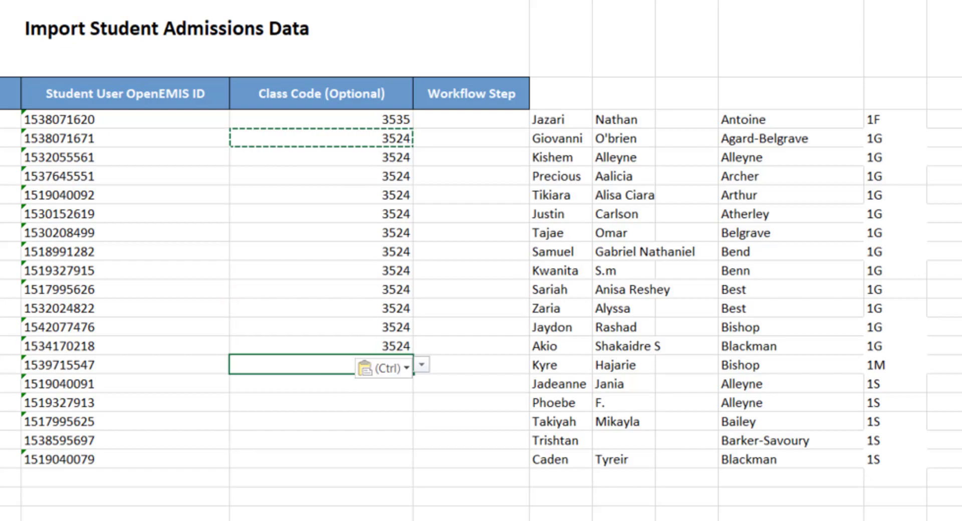
key("ctrl+Page_Down")
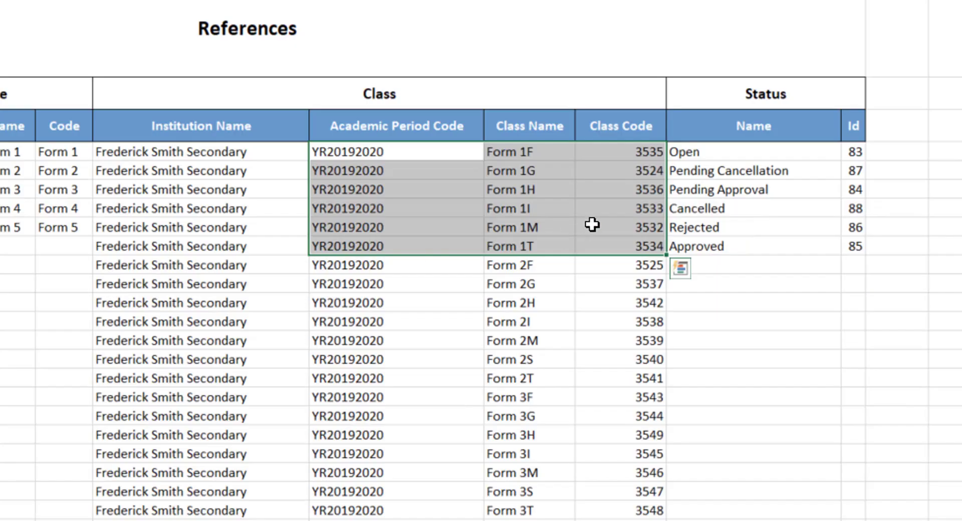
key("ctrl+c")
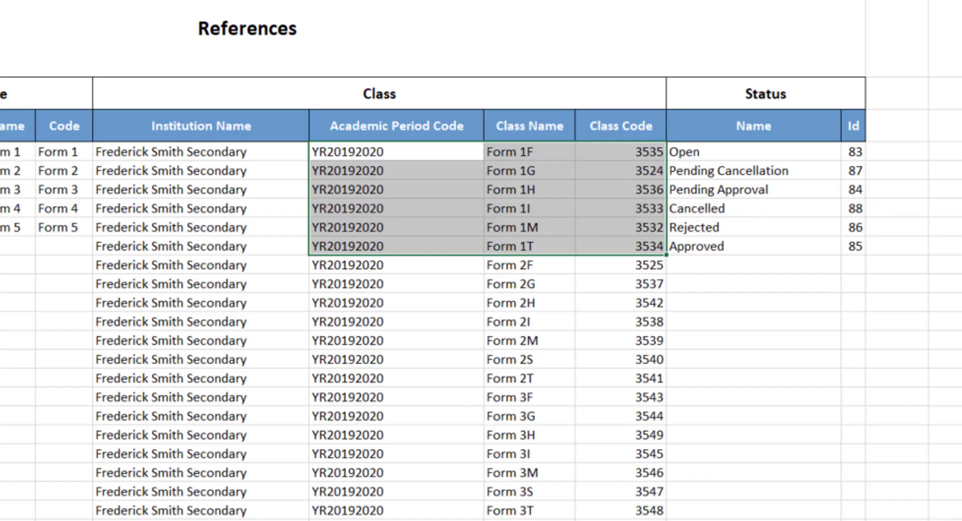
key("ctrl+Page_Up")
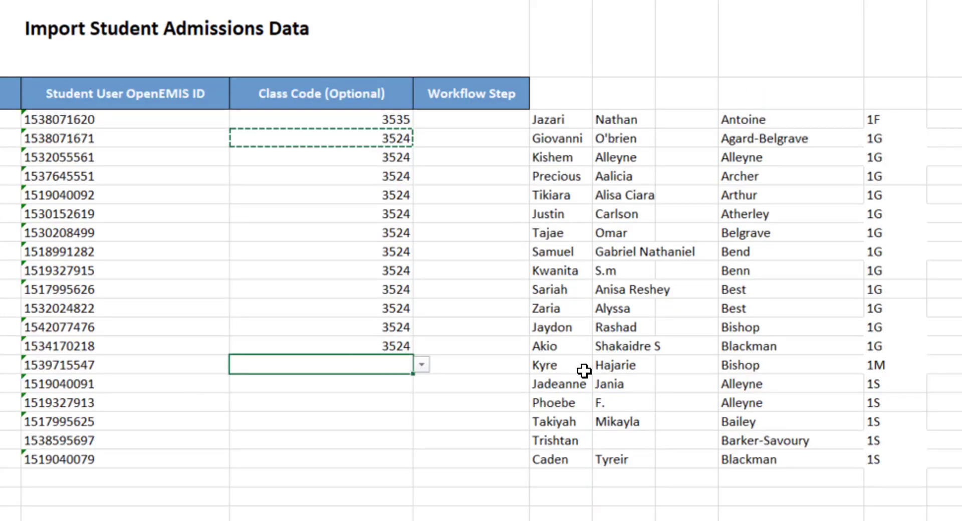
key("ctrl+Page_Down")
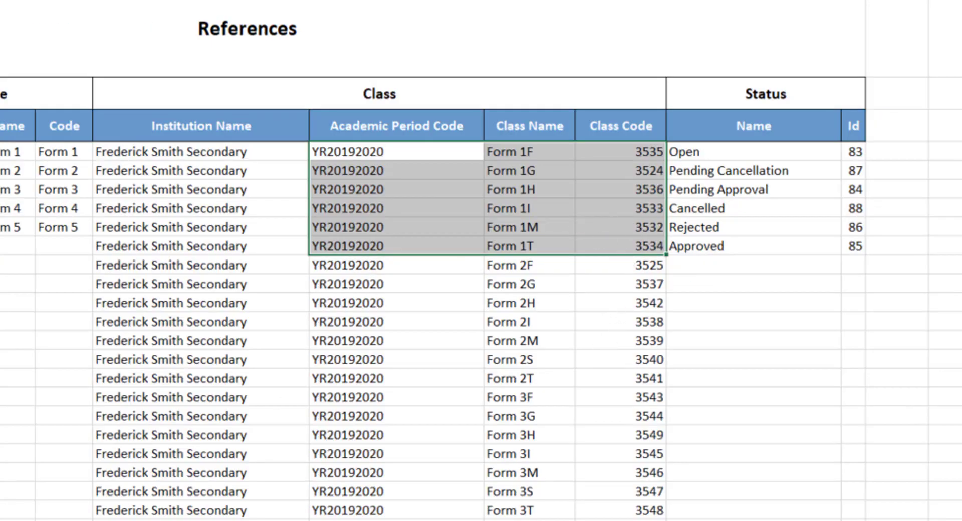
key("ctrl+Page_Up")
left_click(422, 365)
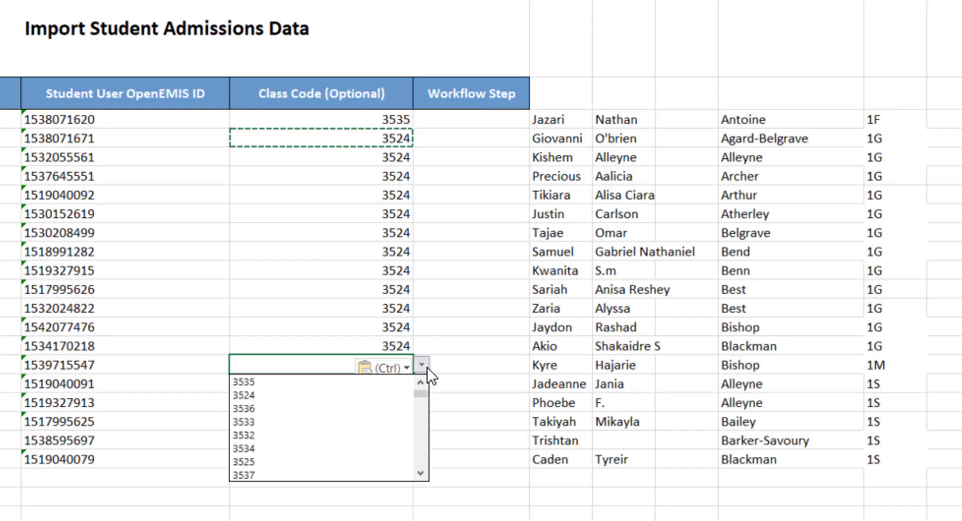
left_click(269, 434)
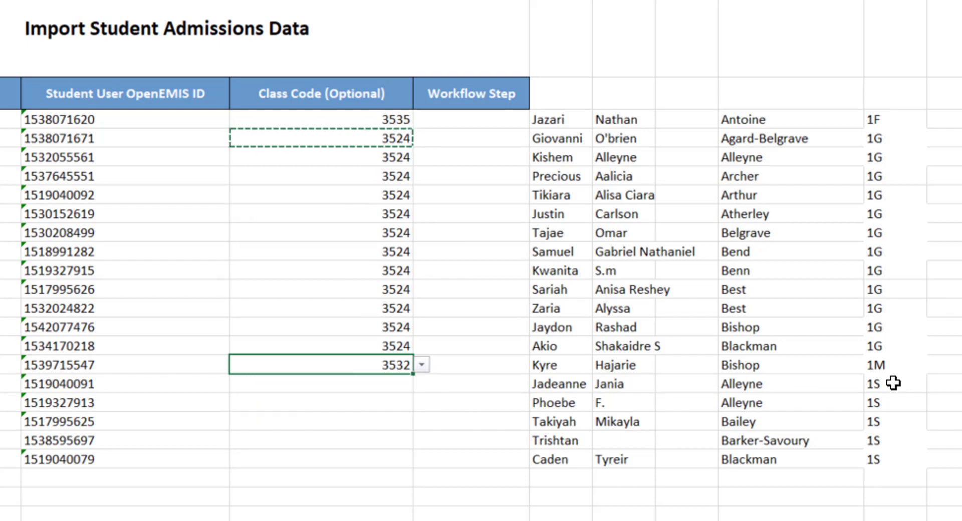
Step: Look for the 1S candidates' class on the References sheet and open the school's Academic section in OpenEMIS Core
left_click_drag(893, 383, 887, 459)
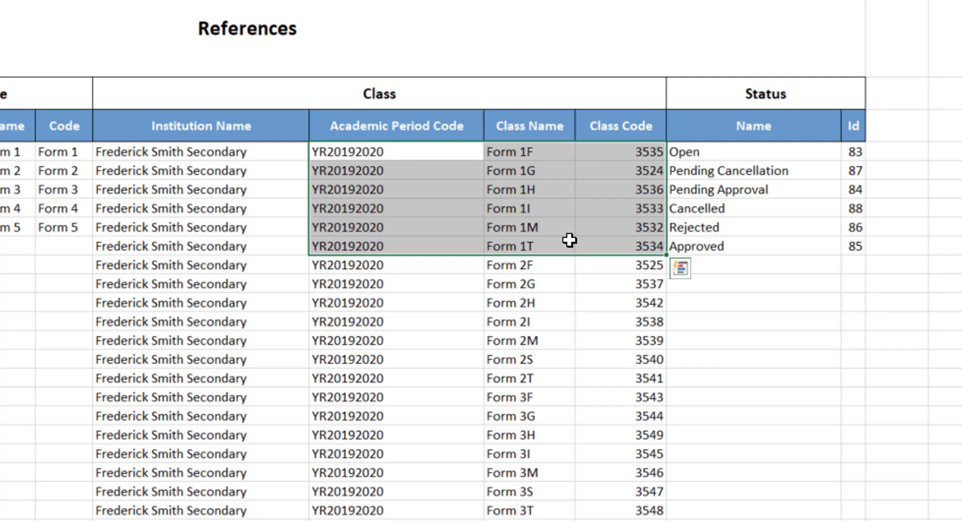
left_click(569, 240)
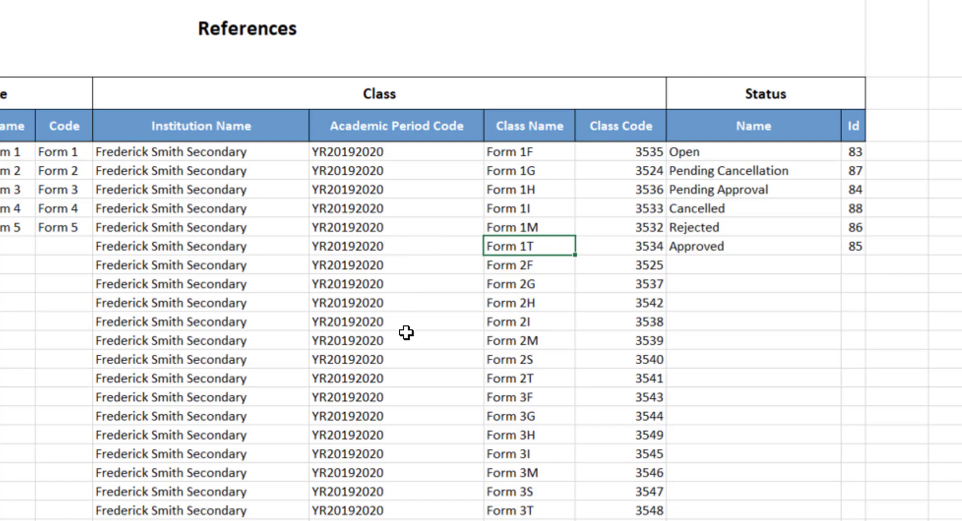
scroll(406, 393, "down", 4)
scroll(406, 392, "up", 4)
key("ctrl+Page_Up")
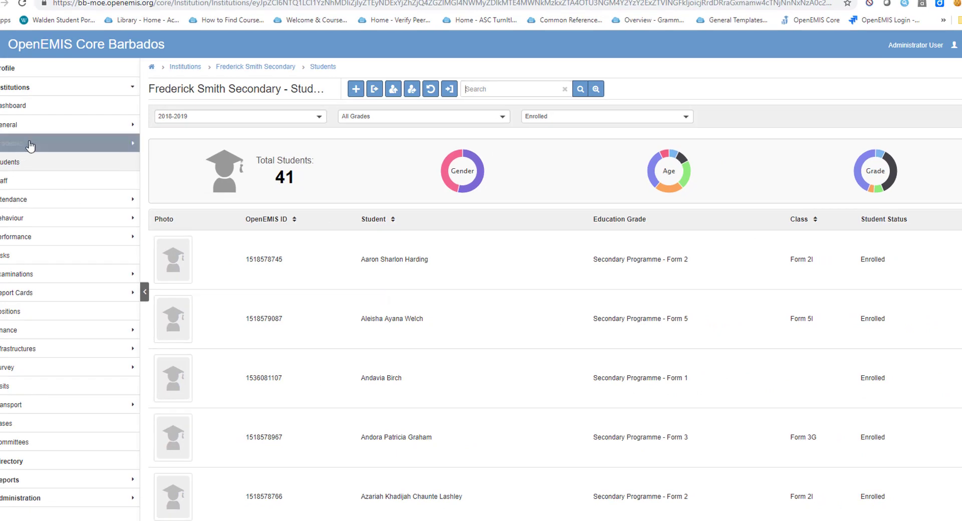
left_click(20, 144)
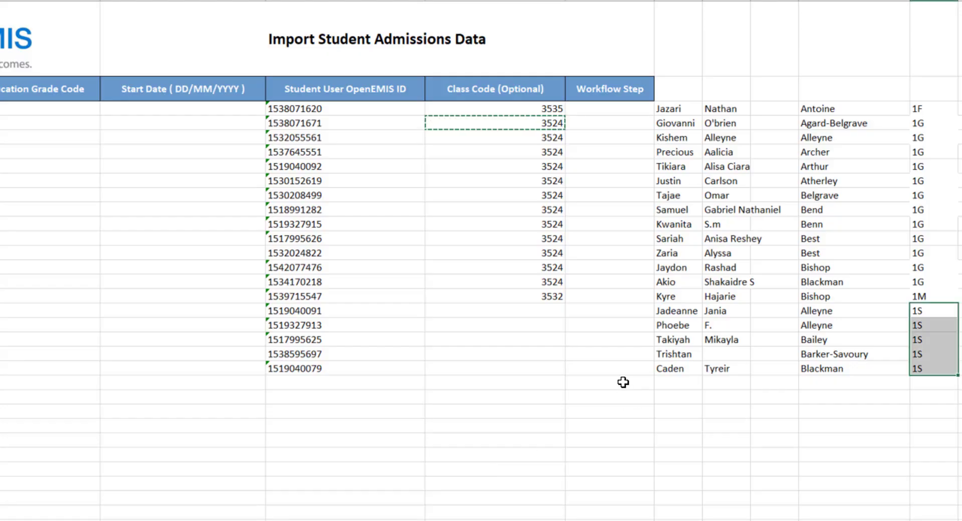
Step: Return to the template's References sheet and locate the class code of Form1S for academic period YR20192020
key("ctrl+Page_Down")
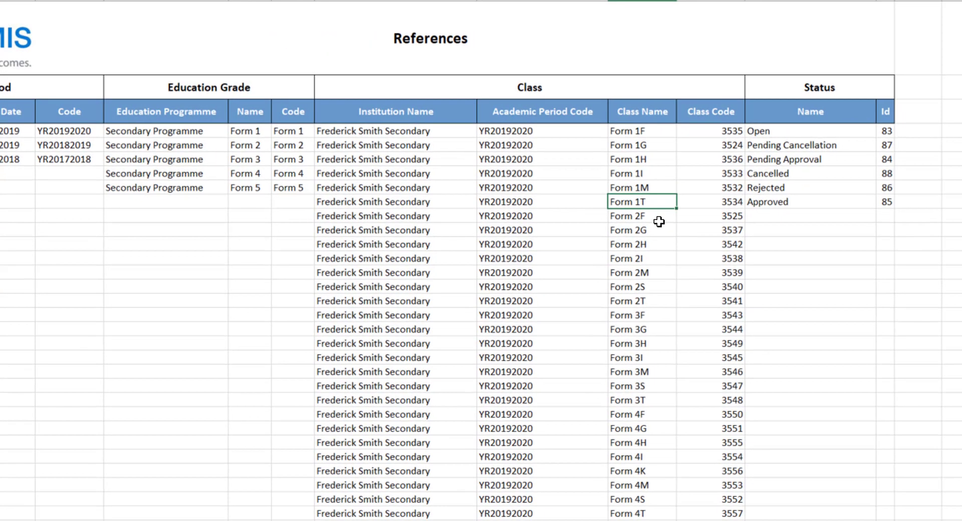
left_click(675, 223)
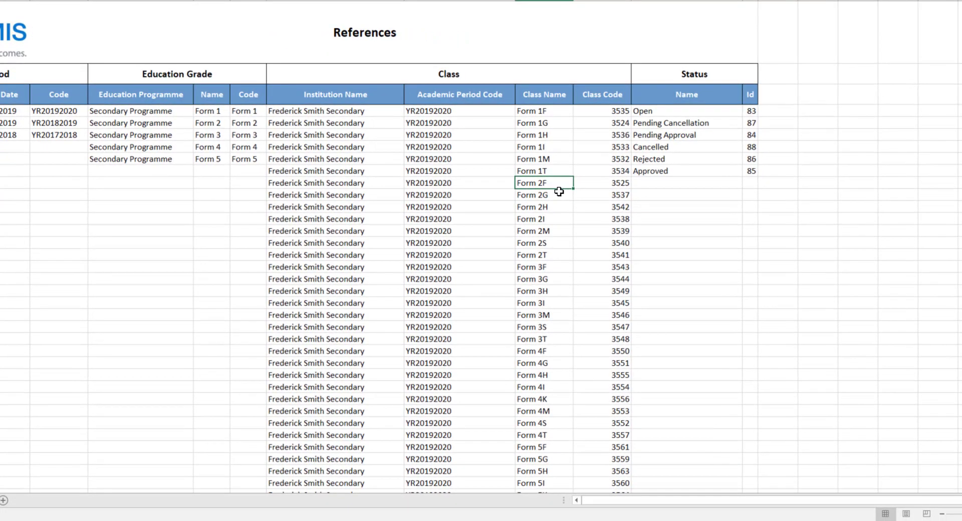
scroll(558, 192, "down", 1)
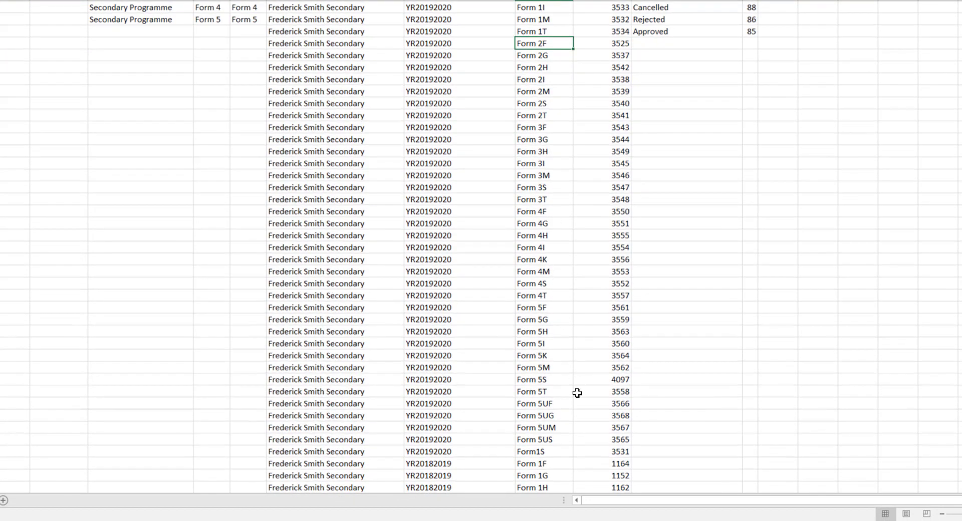
left_click(558, 451)
left_click(446, 452)
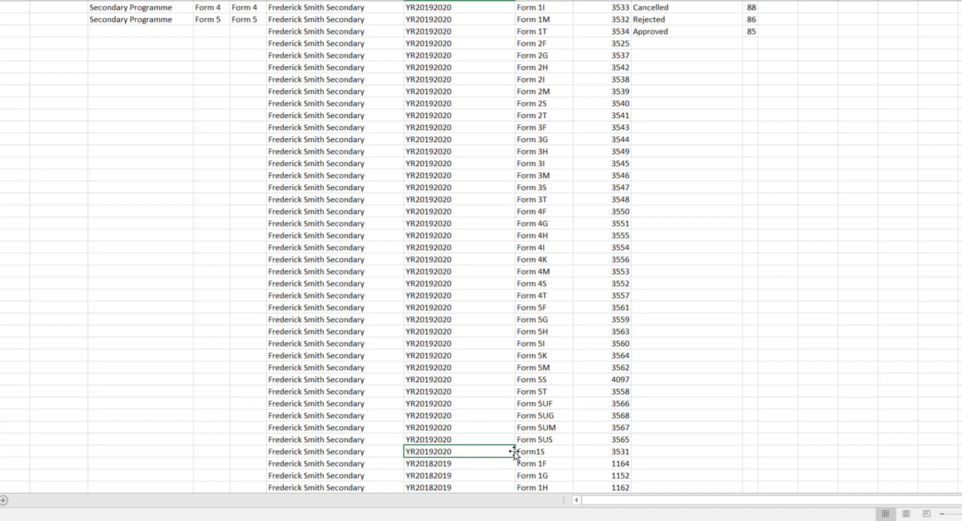
key("Right")
key("Right")
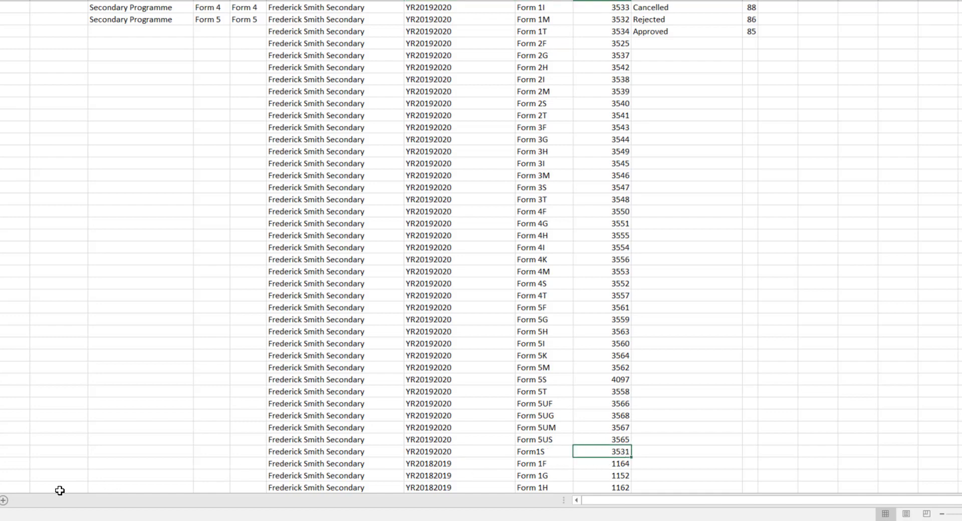
Step: Set the Class Code of the first 1S candidate in E17 of the admissions data sheet to 3531
key("ctrl+Page_Up")
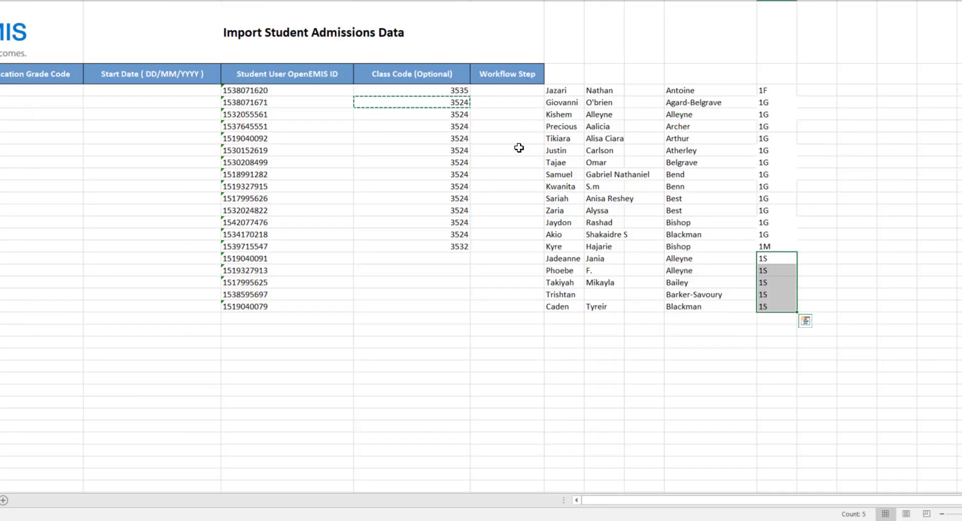
left_click(462, 259)
left_click(475, 258)
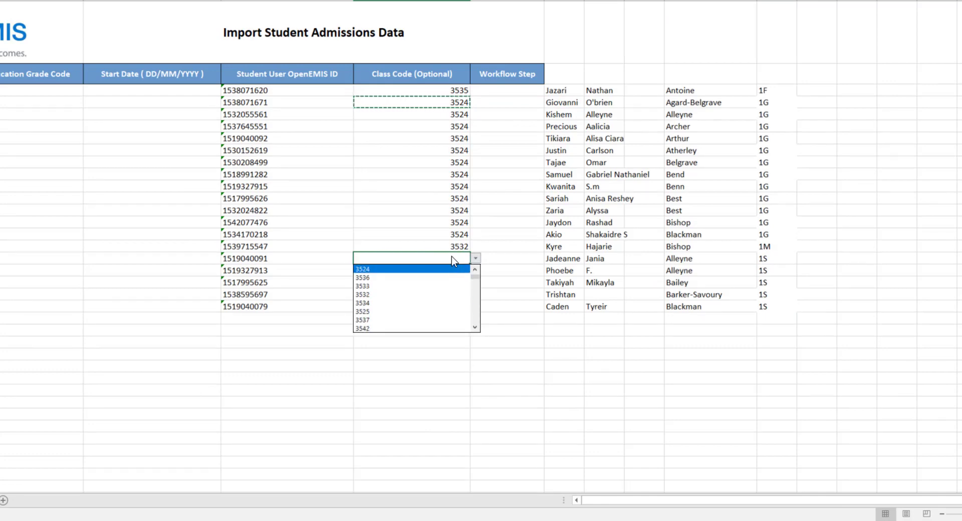
left_click(451, 256)
type("3531")
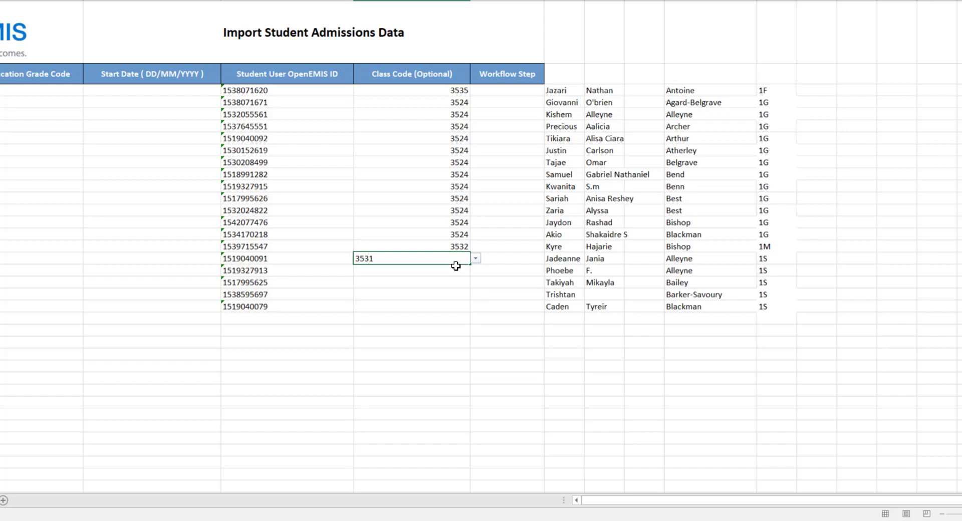
key("Return")
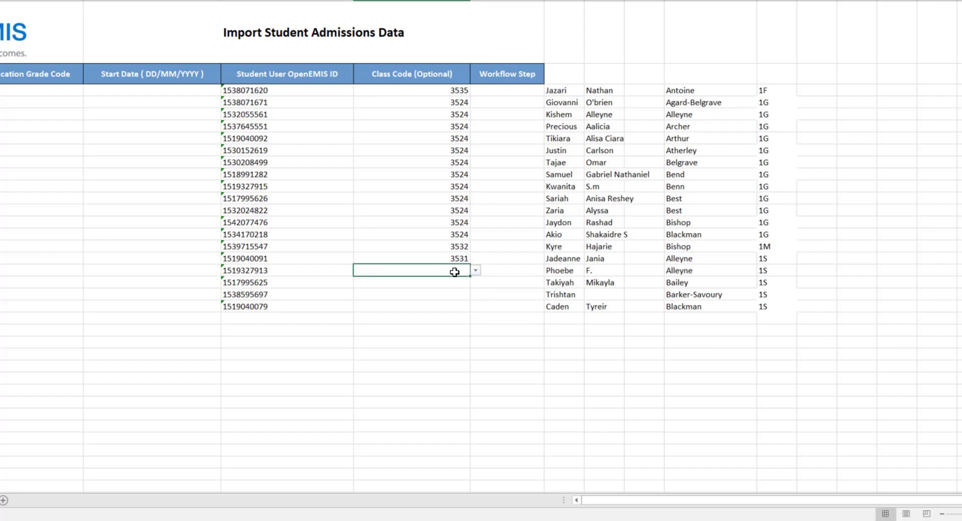
Step: Copy class code 3531 from E17 to the remaining 1S candidates in E18:E21
left_click(470, 261)
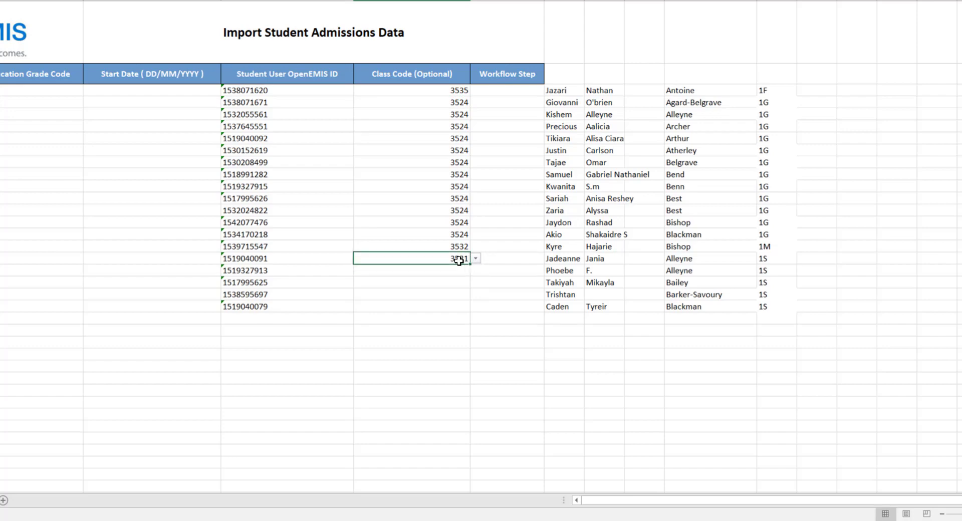
key("ctrl+c")
left_click_drag(435, 270, 432, 307)
key("ctrl+v")
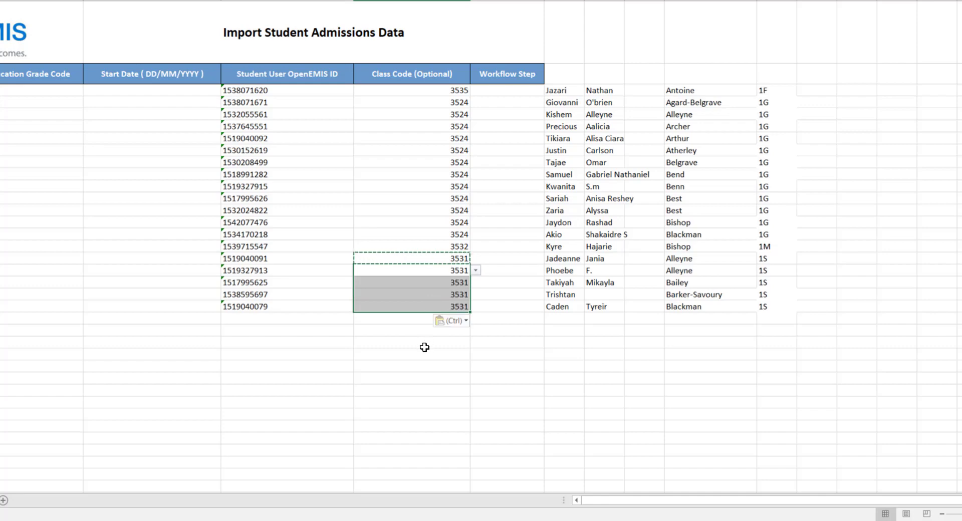
left_click(390, 369)
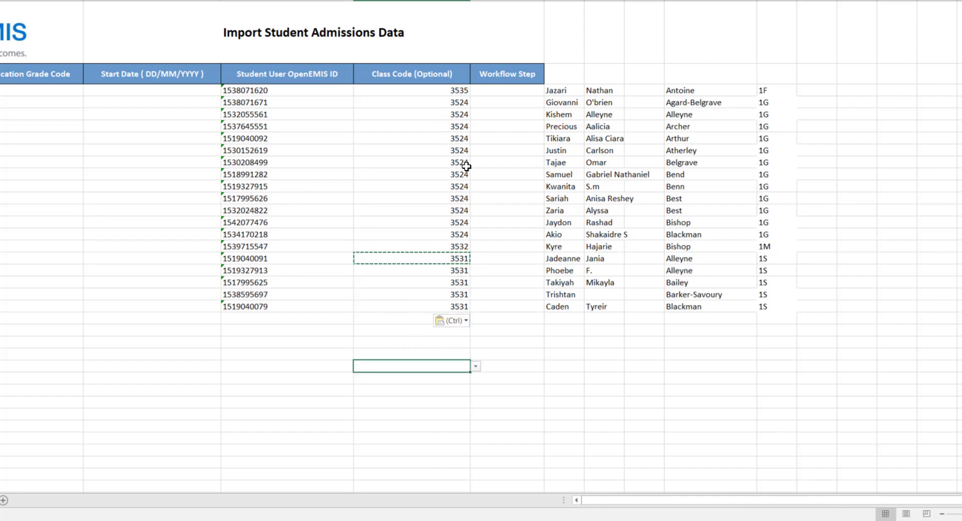
Step: Set the first candidate's Workflow Step in F3 to 85
left_click(523, 91)
left_click(549, 90)
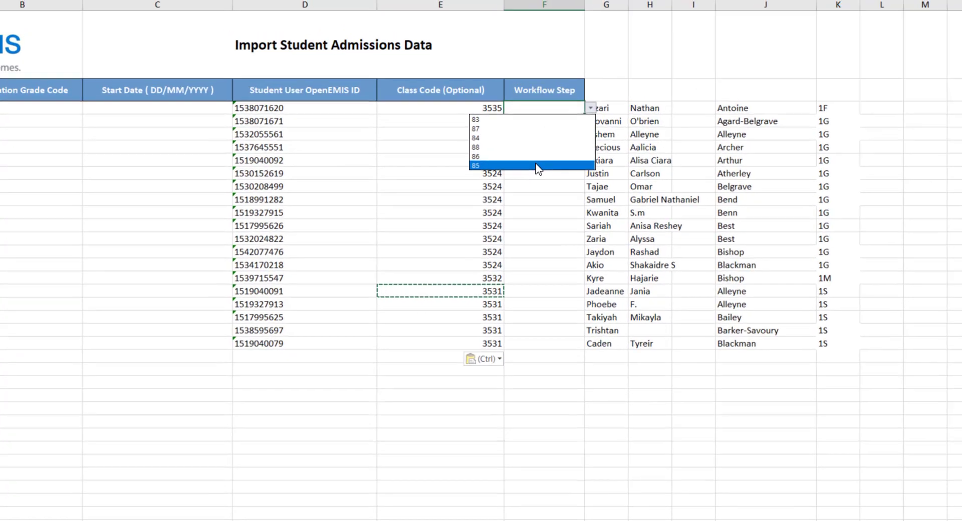
left_click(538, 166)
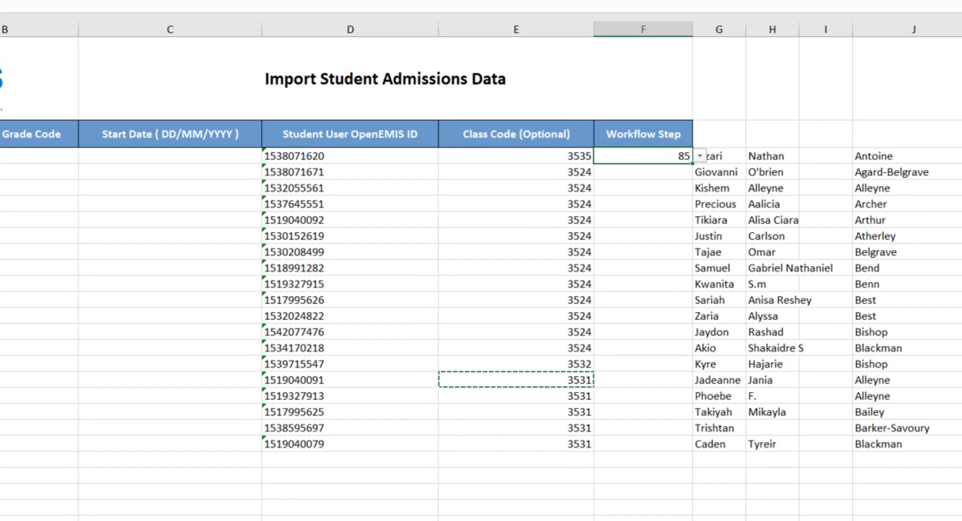
Step: Check the Approved status Id in the Status table on the References sheet
key("ctrl+Page_Down")
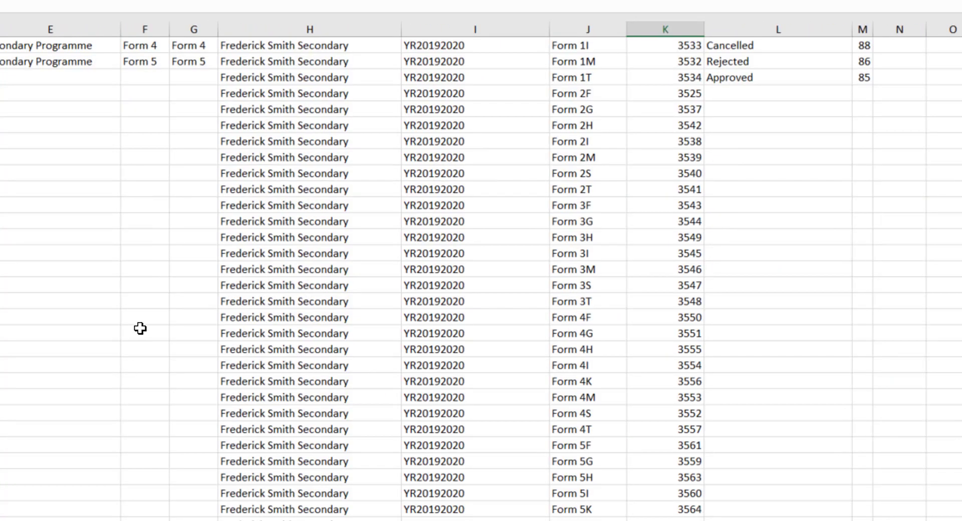
scroll(140, 328, "up", 4)
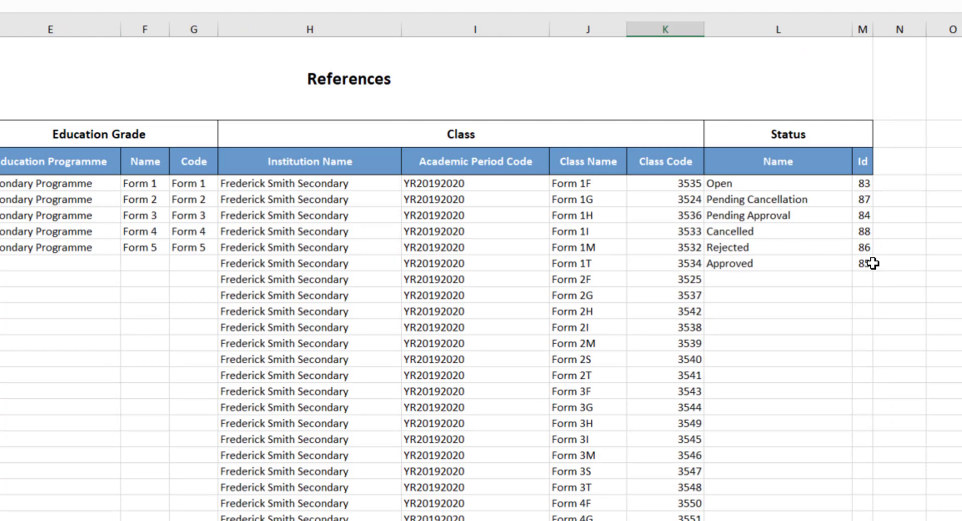
left_click(874, 263)
left_click(861, 265)
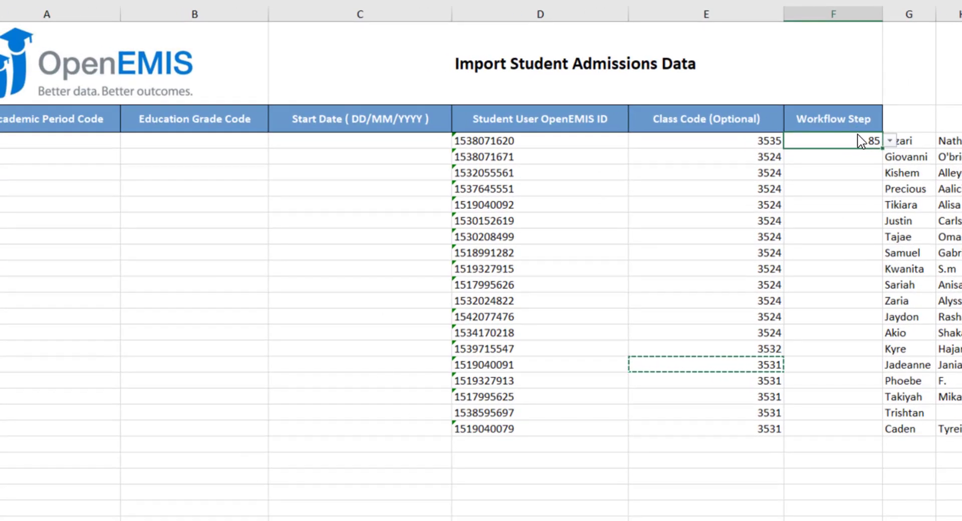
Step: Copy Workflow Step 85 from F3 to the remaining candidates in F4:F21
key("ctrl+c")
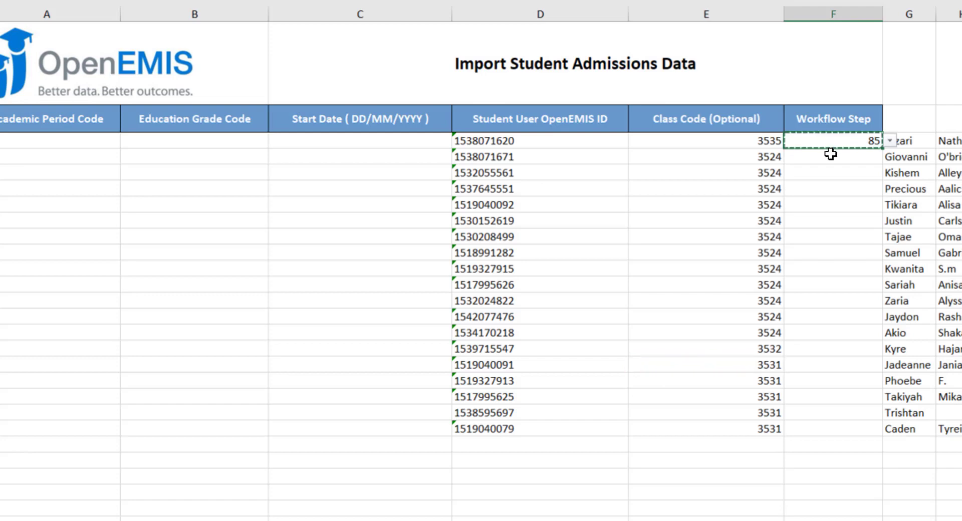
left_click_drag(830, 155, 831, 423)
key("ctrl+v")
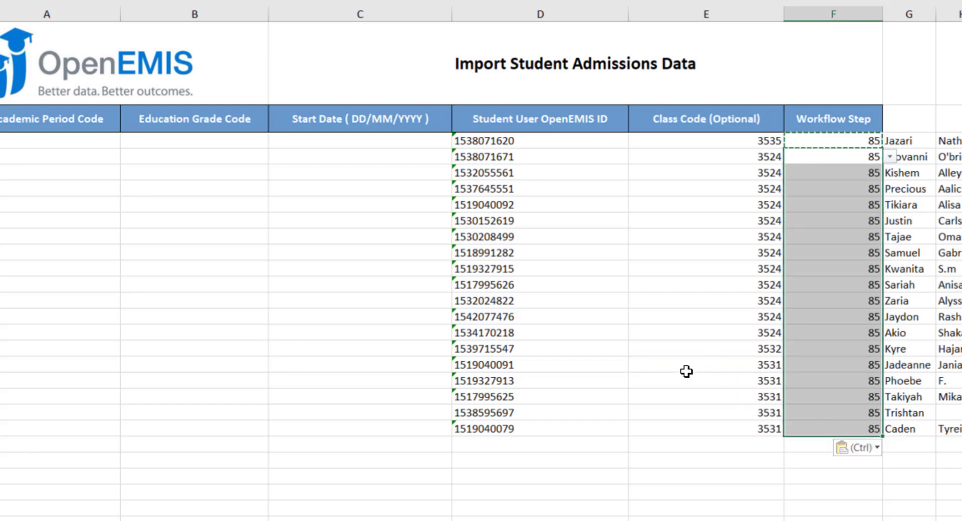
left_click(610, 231)
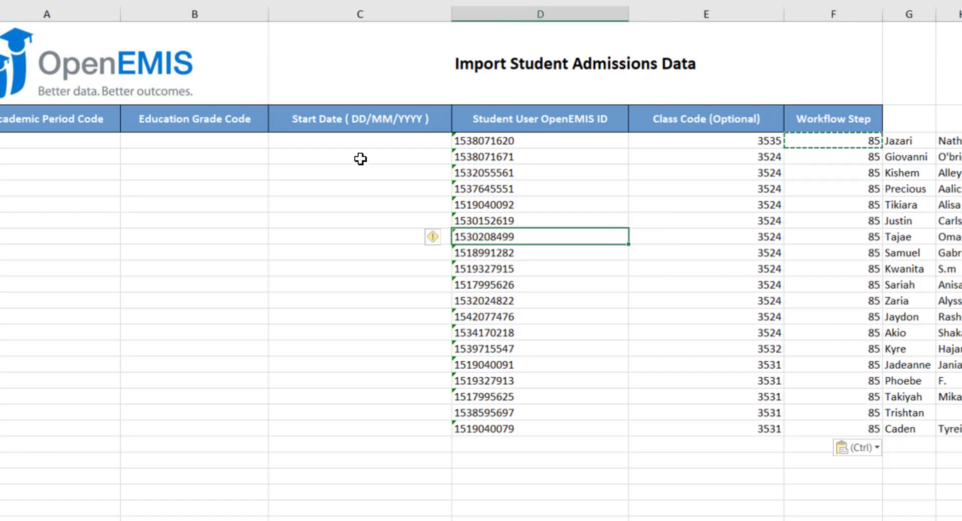
Step: Set the first candidate's Start Date in C3 to 09/09/2019
left_click(325, 137)
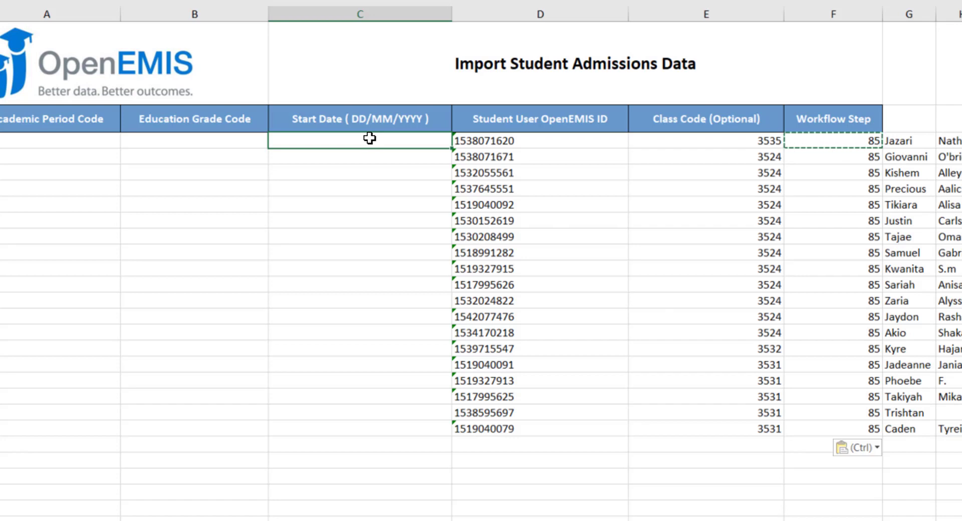
left_click(401, 140)
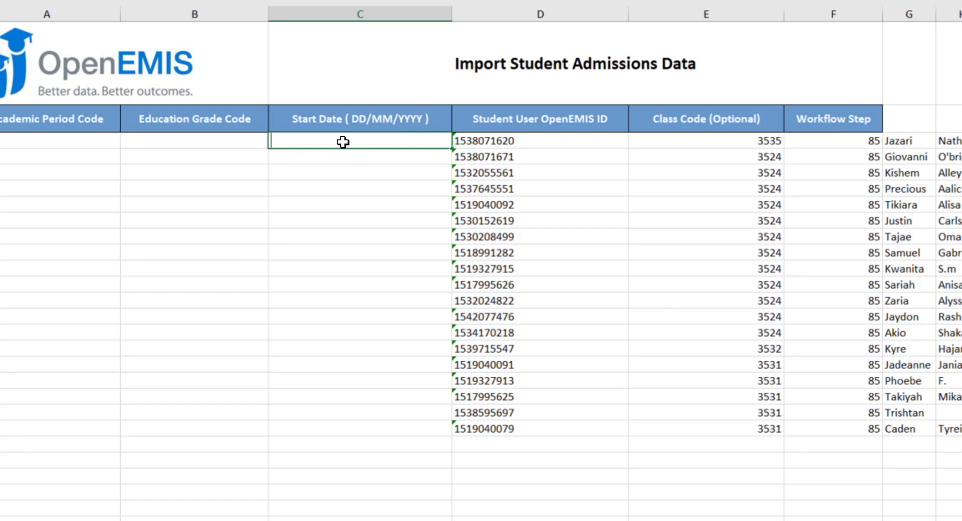
type("09/09/2019")
key("Return")
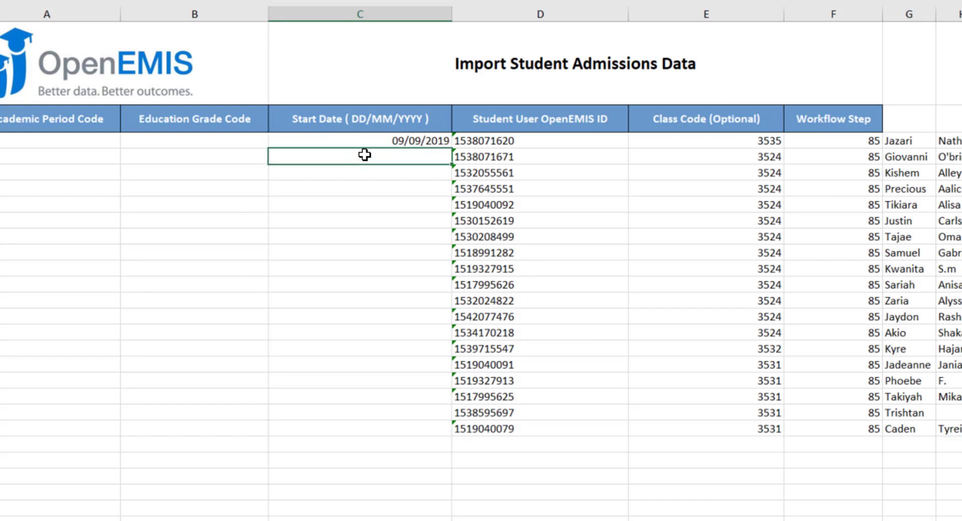
Step: Copy the start date 09/09/2019 from C3 to the remaining candidates in C4:C21
left_click(392, 141)
key("ctrl+c")
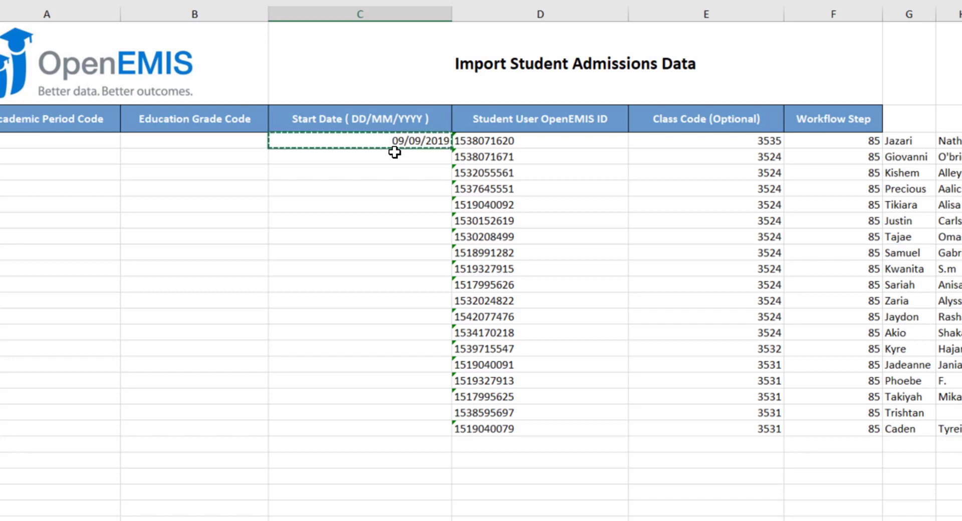
left_click_drag(393, 157, 401, 429)
key("ctrl+v")
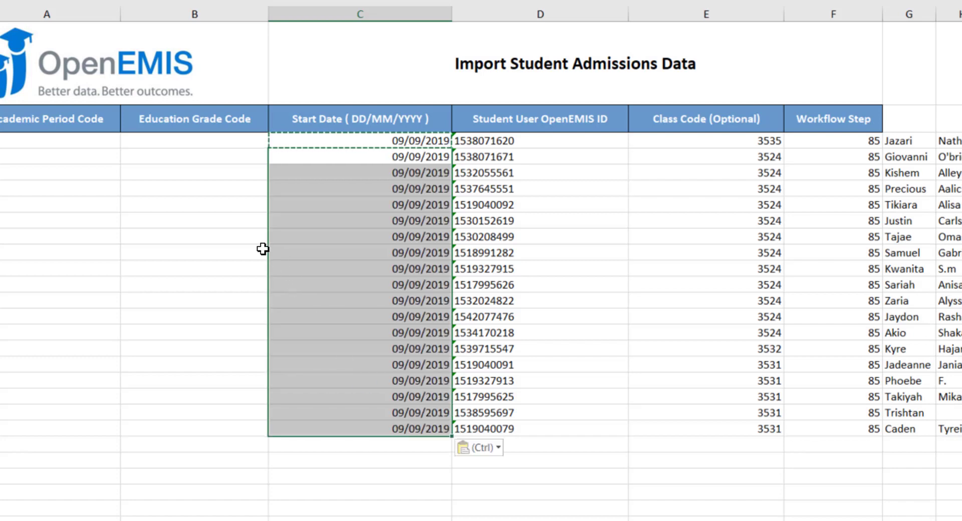
Step: Set the Education Grade Code in B3 to Form 1 and copy it to the remaining candidates in B4:B21
left_click(185, 142)
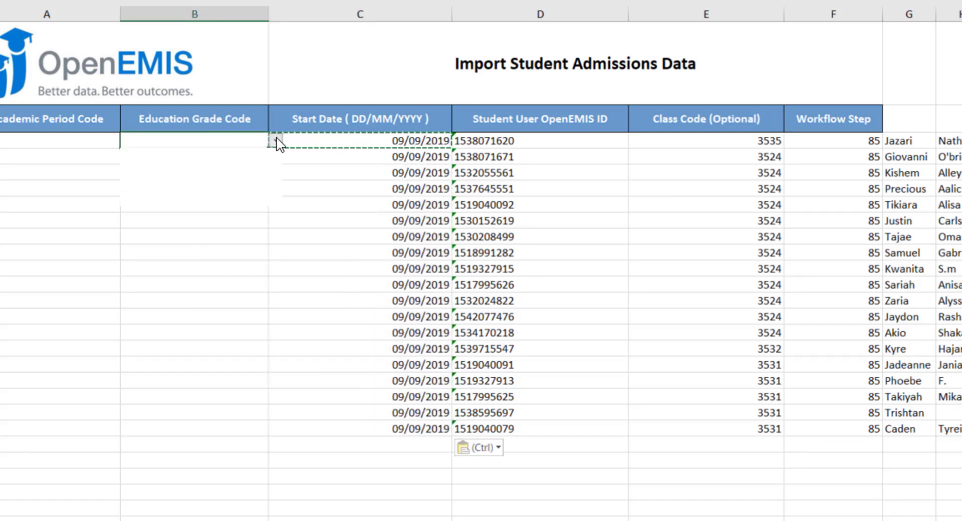
left_click(276, 140)
left_click(232, 155)
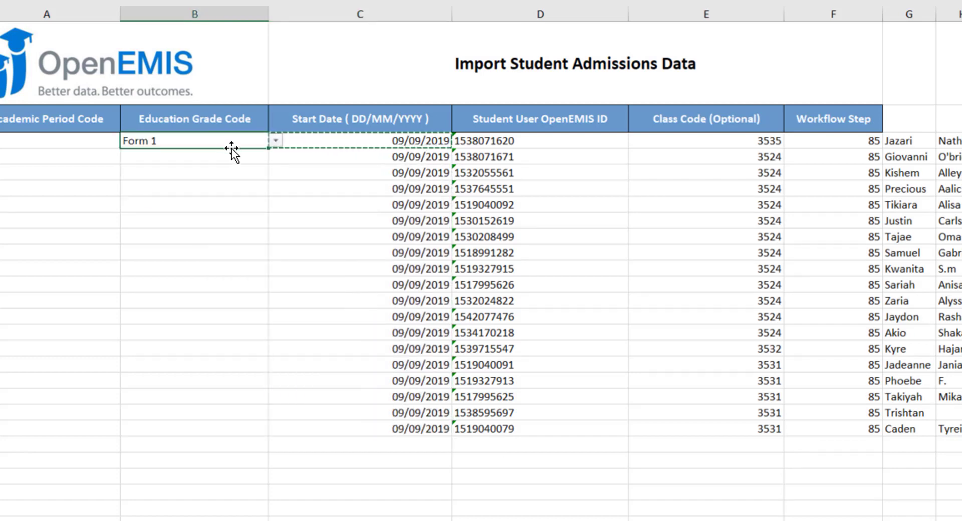
key("ctrl+c")
left_click_drag(228, 159, 221, 422)
key("ctrl+v")
scroll(86, 149, "left", 1)
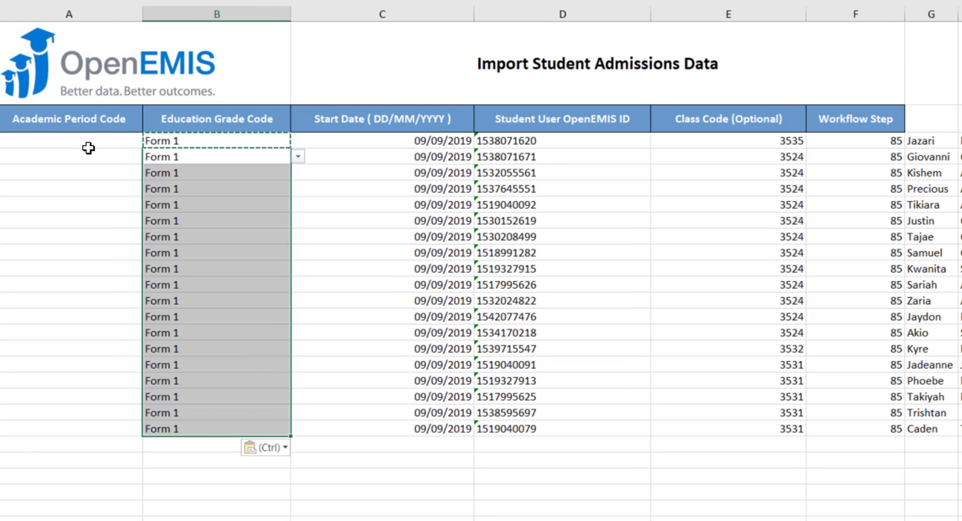
Step: Fill the Academic Period Code for all candidates in A3:A21 with YR20192020 and save the workbook
left_click(95, 144)
left_click(154, 142)
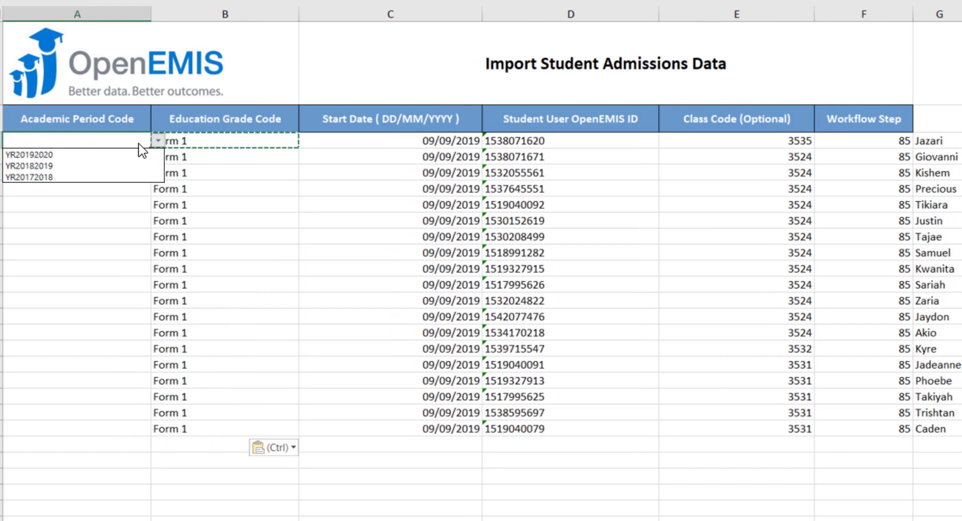
left_click(64, 152)
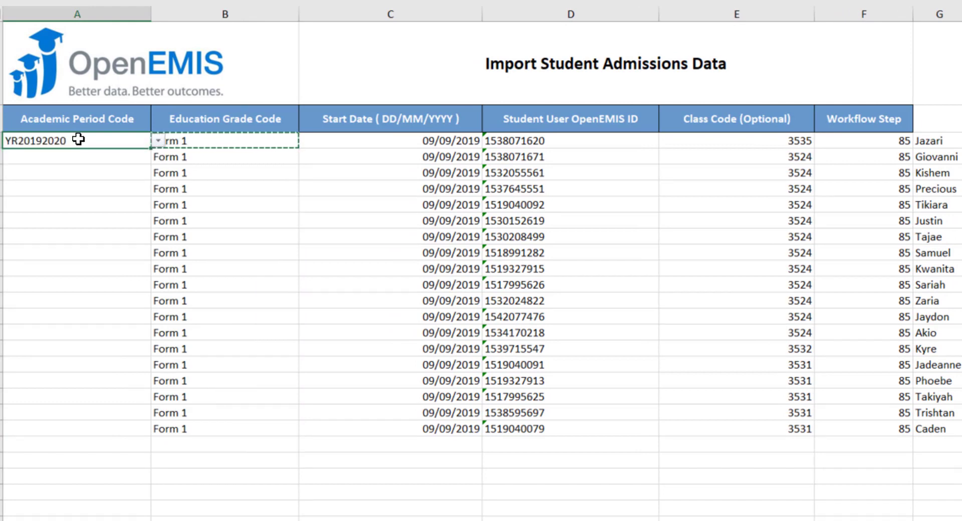
key("ctrl+c")
left_click_drag(70, 155, 76, 425)
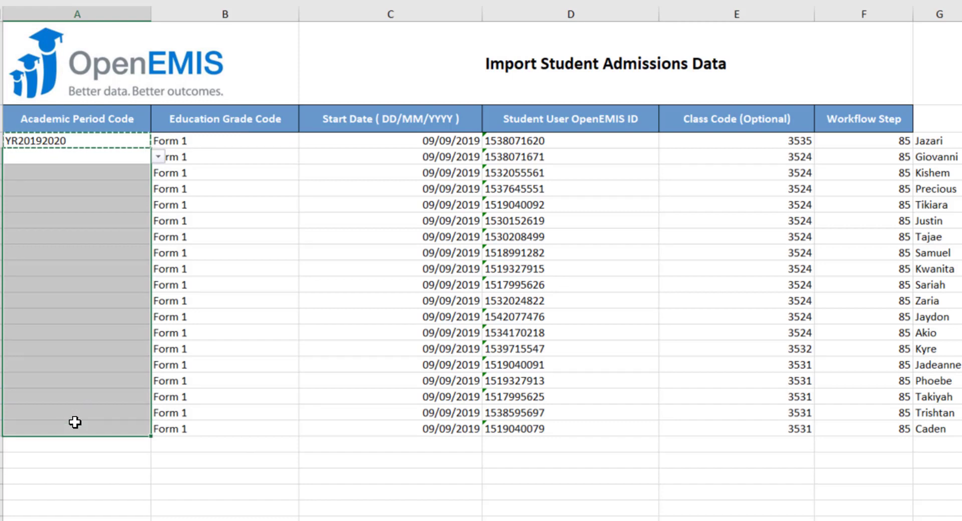
key("ctrl+v")
left_click(303, 473)
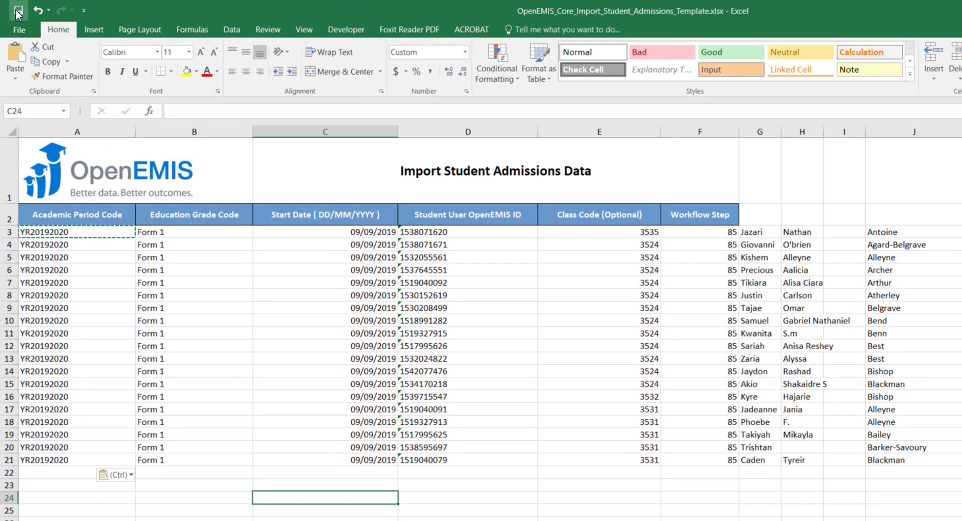
left_click(18, 12)
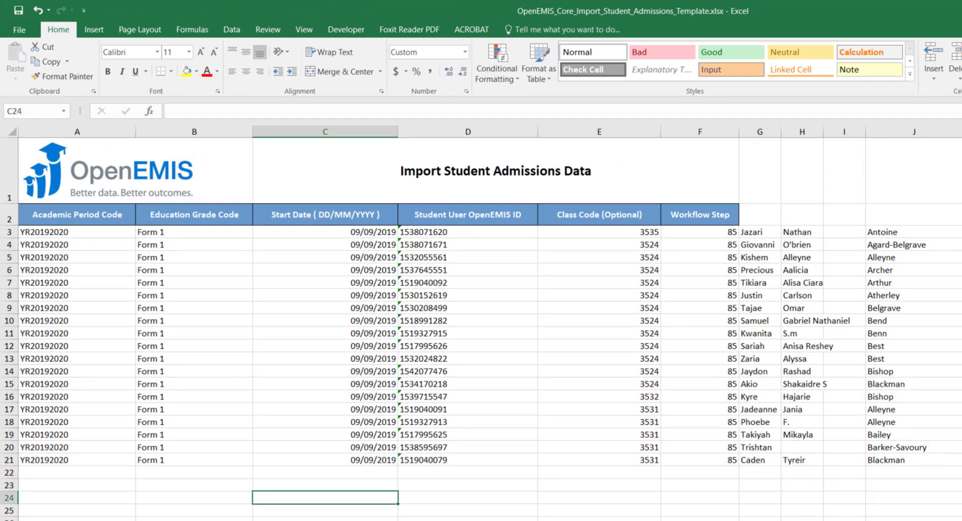
Step: Switch to OpenEMIS Core in the browser and import OpenEMIS_Core_Import_Student_Admissions_Template.xlsx through Frederick Smith Secondary's student admission import
key("alt+Tab")
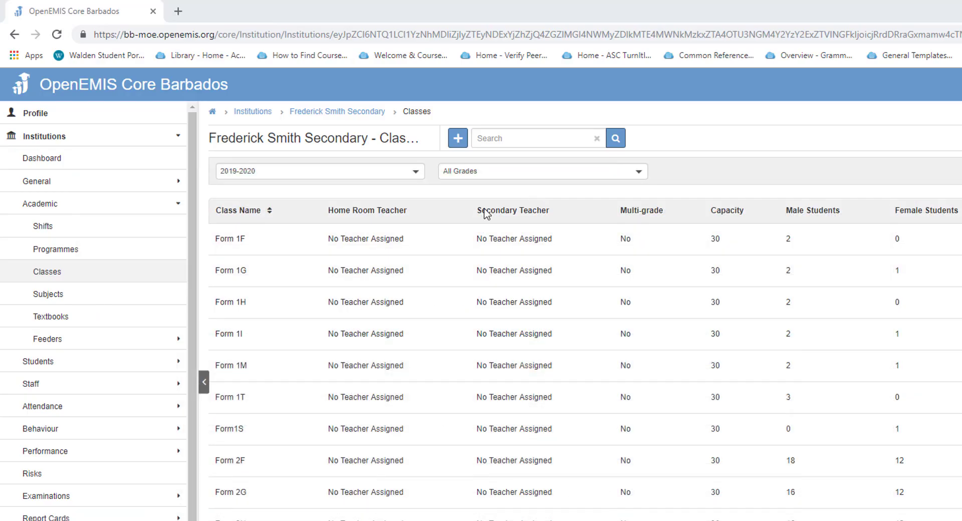
left_click(62, 367)
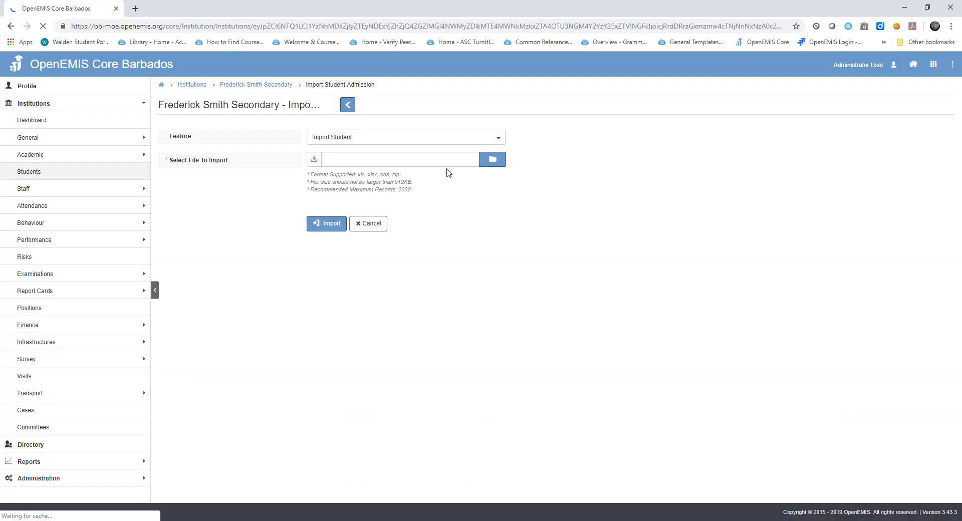
left_click(498, 162)
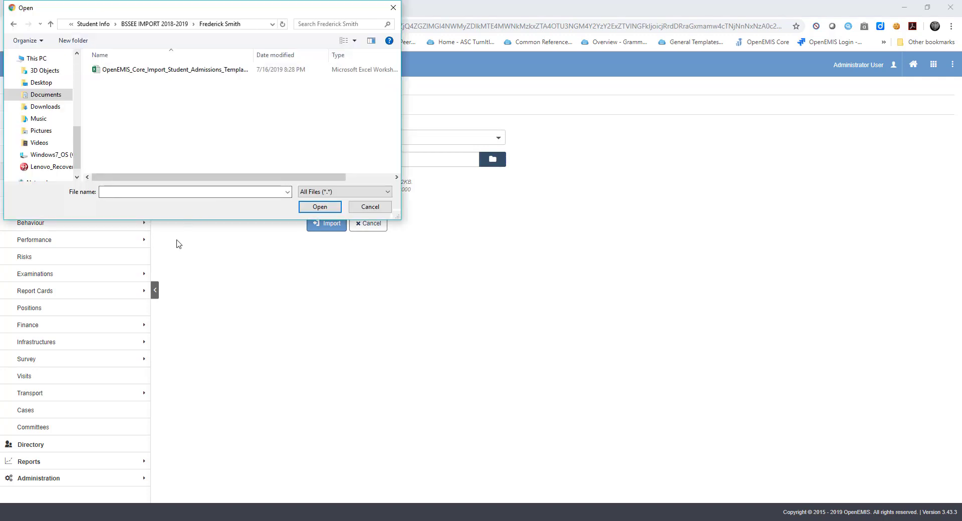
left_click(166, 71)
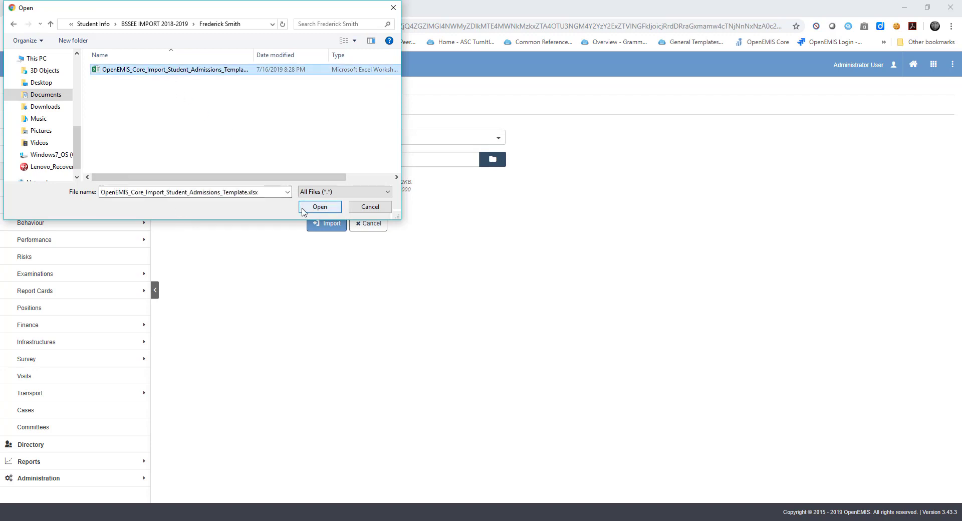
left_click(319, 207)
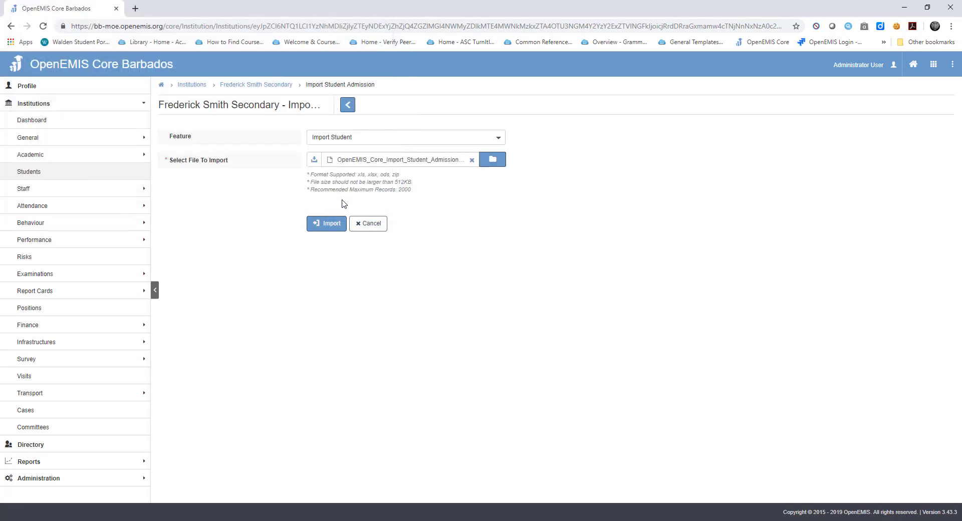
left_click(323, 226)
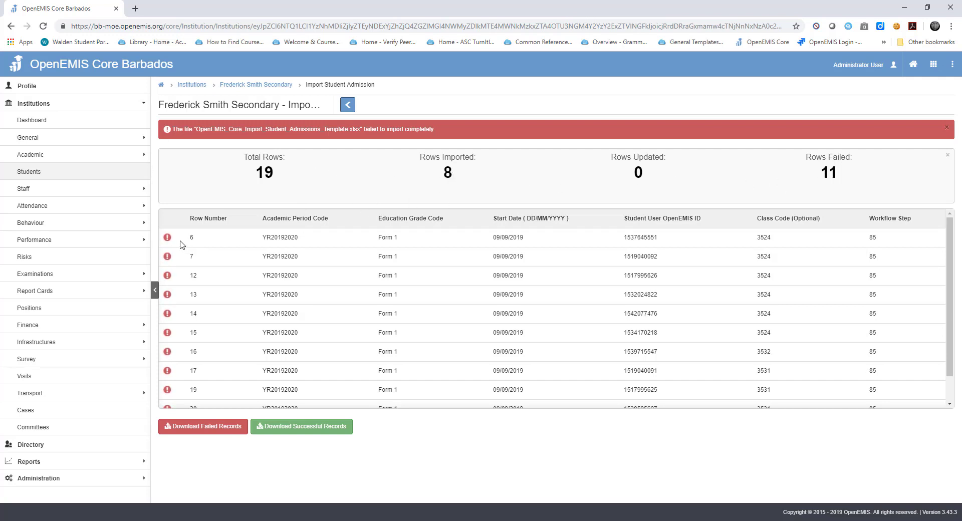
Step: Check the failed rows' error reasons and download the failed records as OpenEMIS_Core_Import_StudentAdmission_Failed_1563323373.xlsx into the Frederick Smith folder
mouse_move(166, 242)
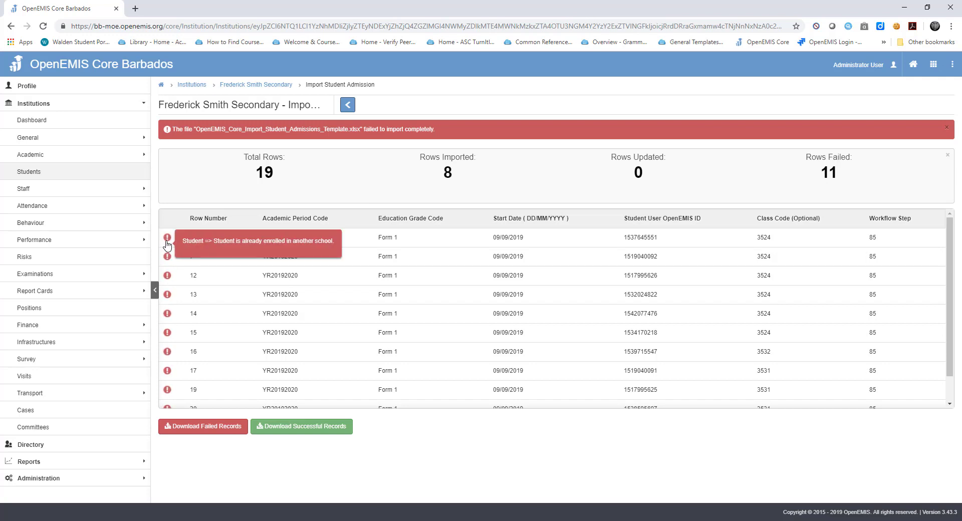
mouse_move(169, 286)
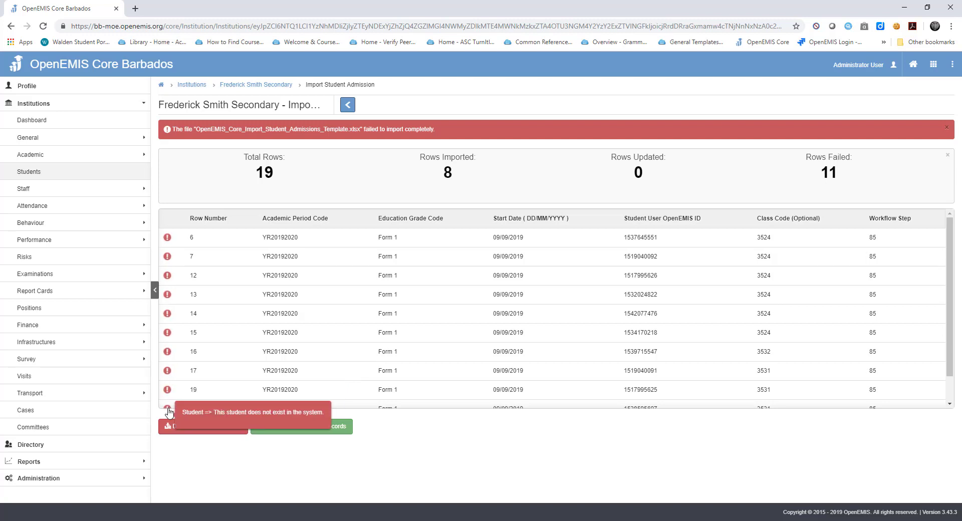
scroll(189, 360, "down", 1)
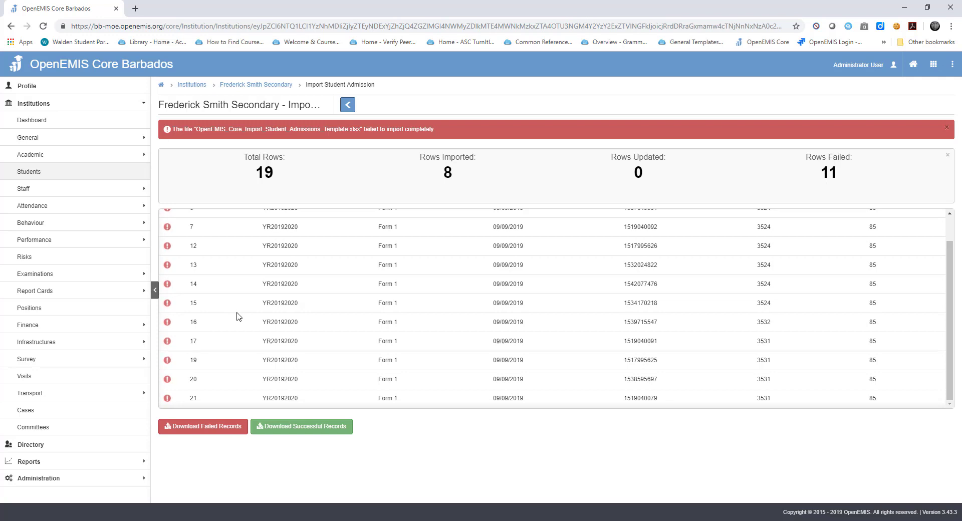
left_click(204, 427)
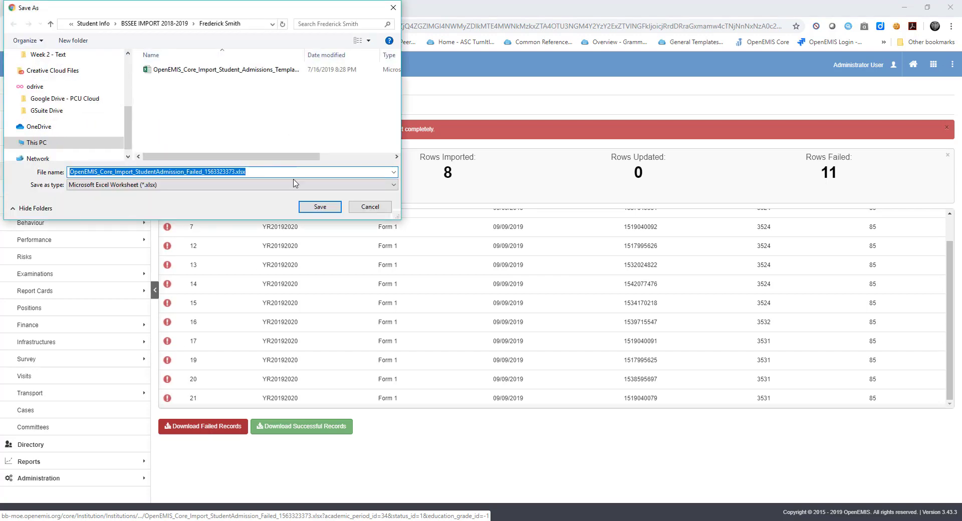
left_click(320, 206)
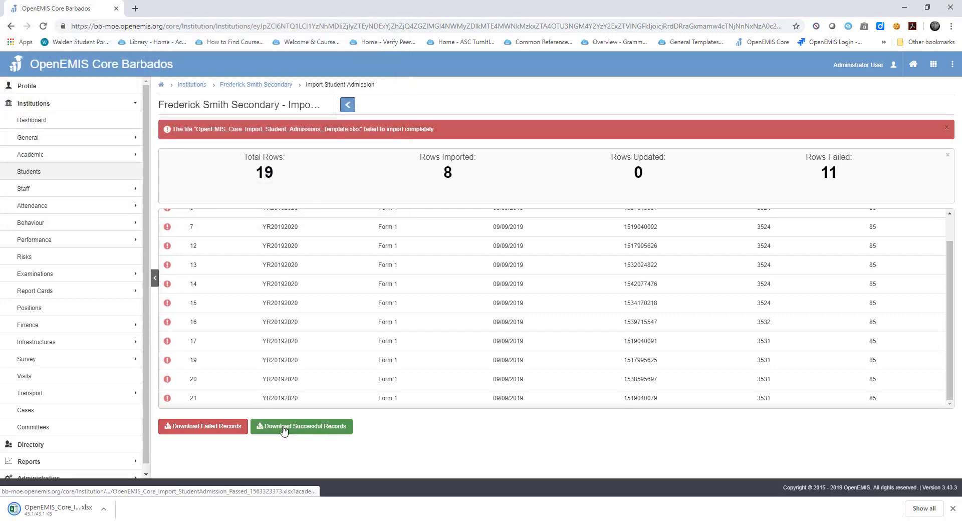
Step: Open Frederick Smith Secondary's 2019-2020 class list to check the student numbers per Form 1 class
left_click(41, 156)
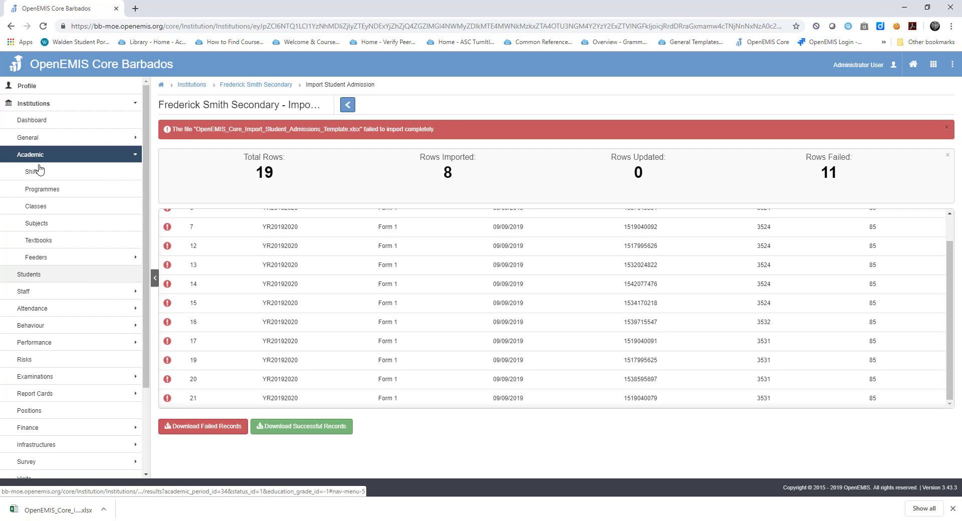
left_click(41, 210)
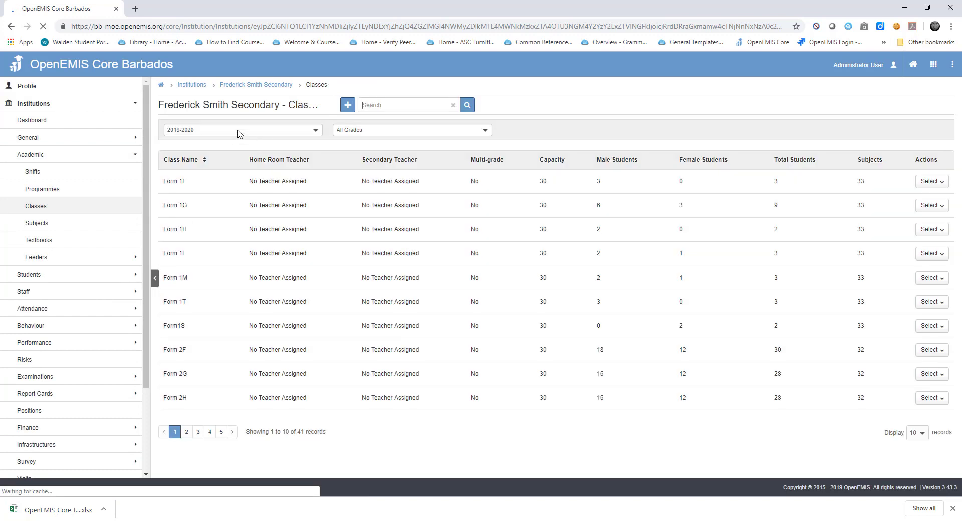